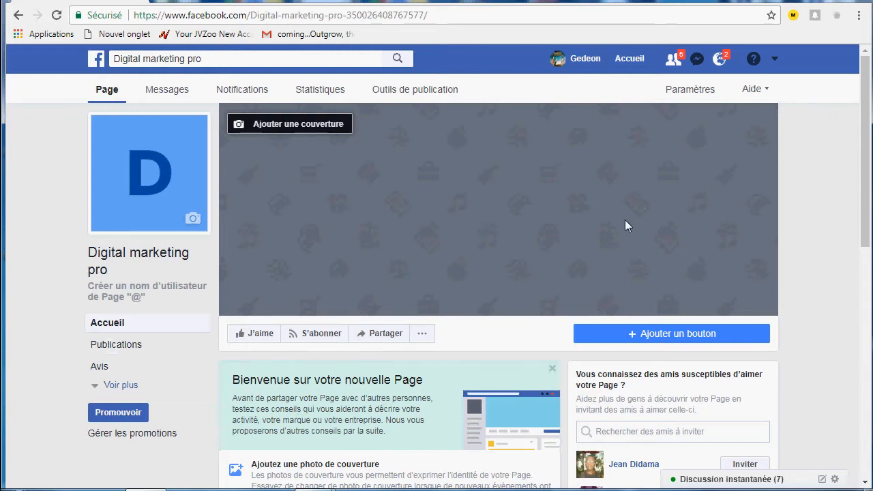
Add the Boutique tab to the Page's tabs in the page-editing settings.
left_click(689, 90)
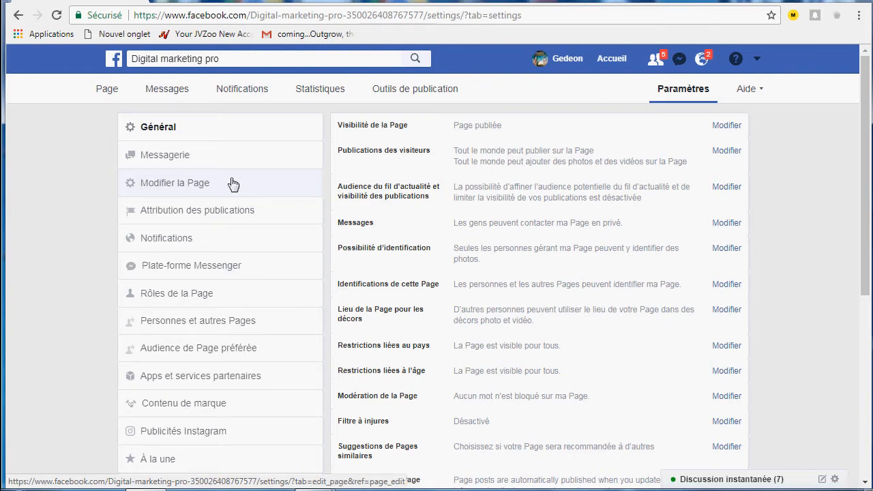
left_click(233, 183)
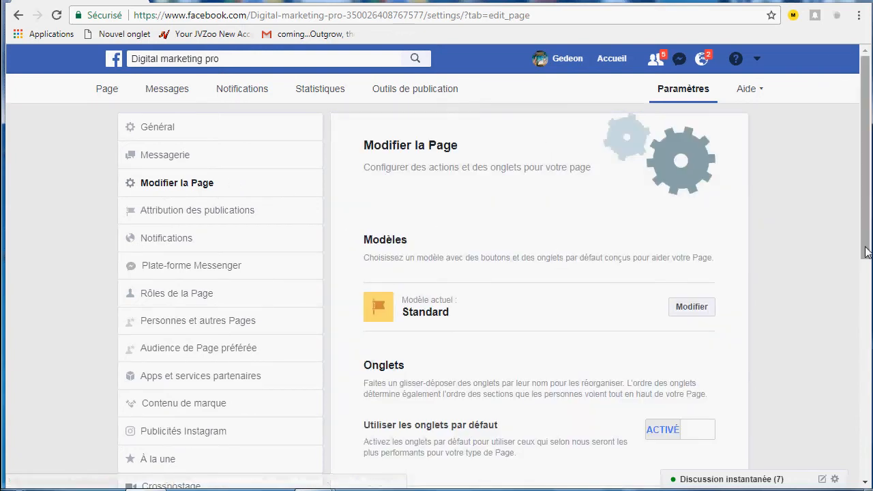
left_click_drag(866, 252, 833, 478)
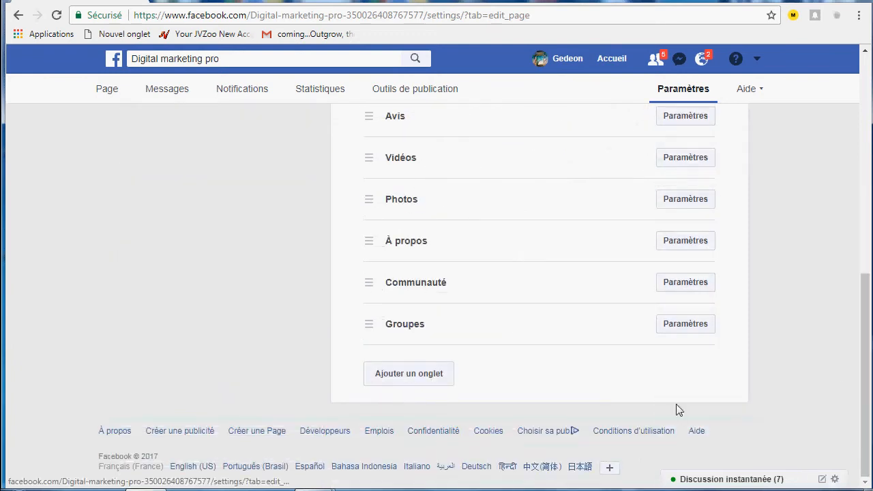
left_click(401, 379)
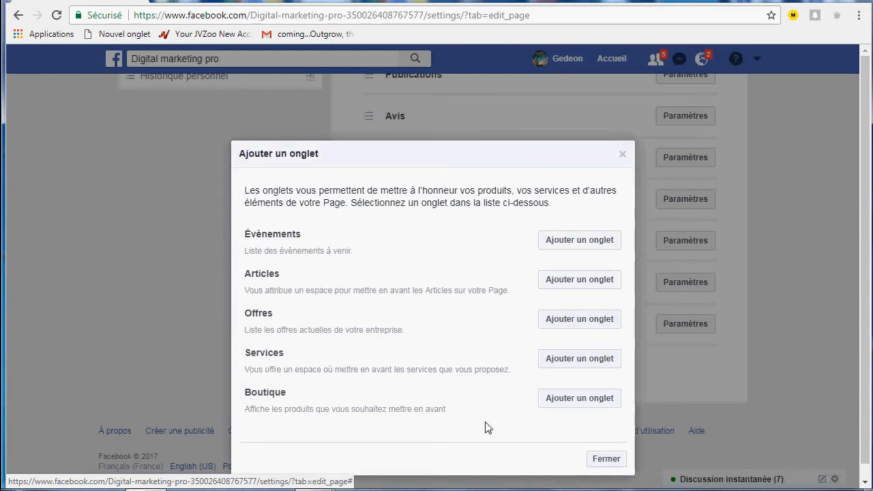
left_click(579, 402)
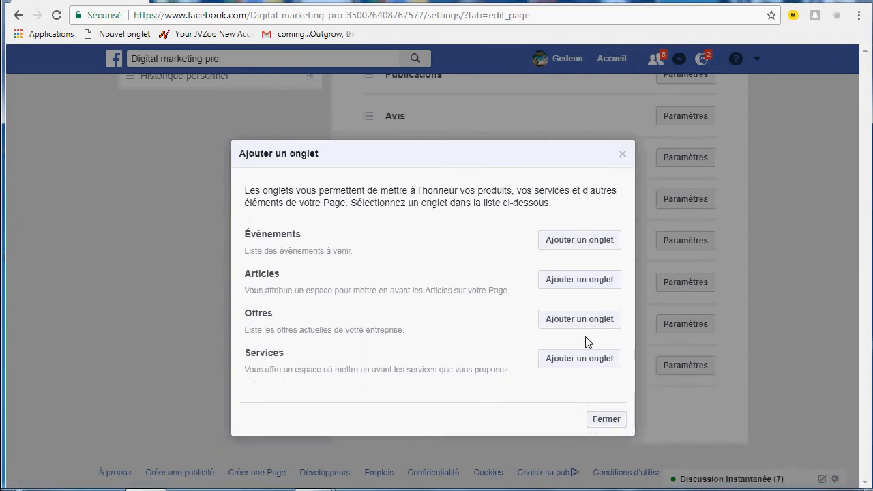
left_click(623, 157)
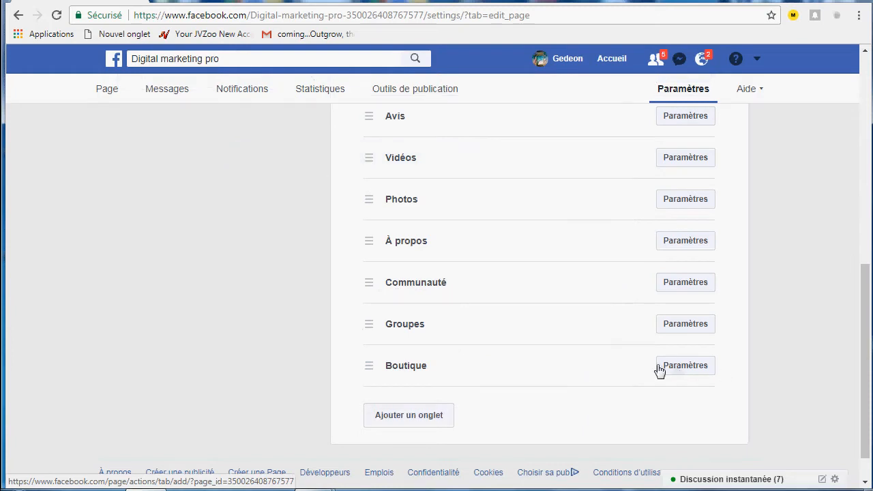
Move the Boutique tab up in the tab order to directly below Avis.
mouse_move(870, 384)
left_mouse_down()
mouse_move(869, 363)
mouse_move(867, 372)
left_mouse_up()
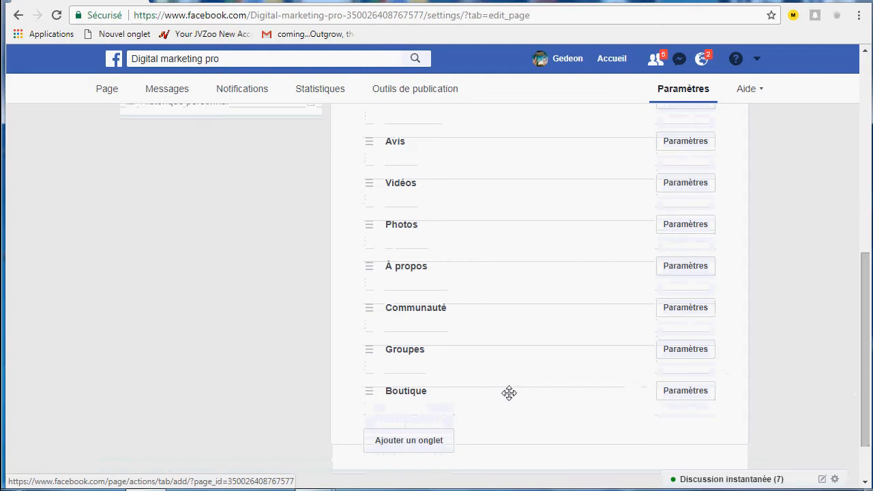
left_click_drag(509, 394, 508, 393)
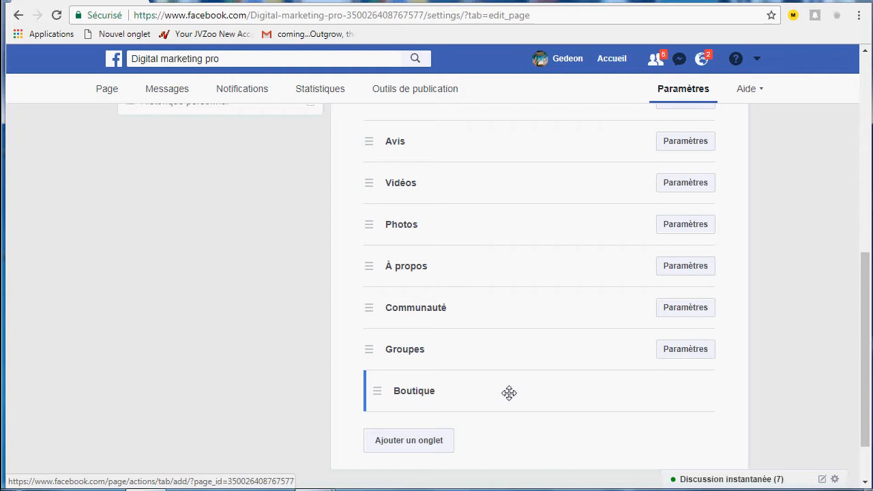
left_click_drag(509, 392, 498, 147)
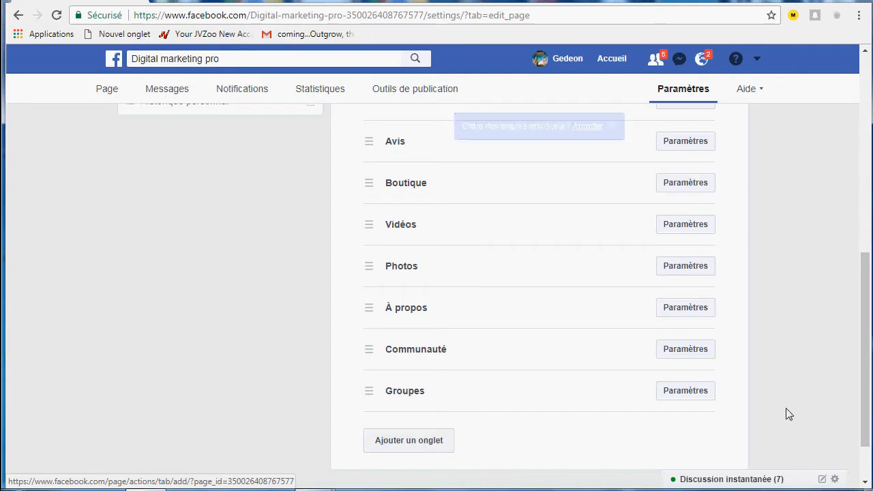
left_click_drag(869, 404, 852, 352)
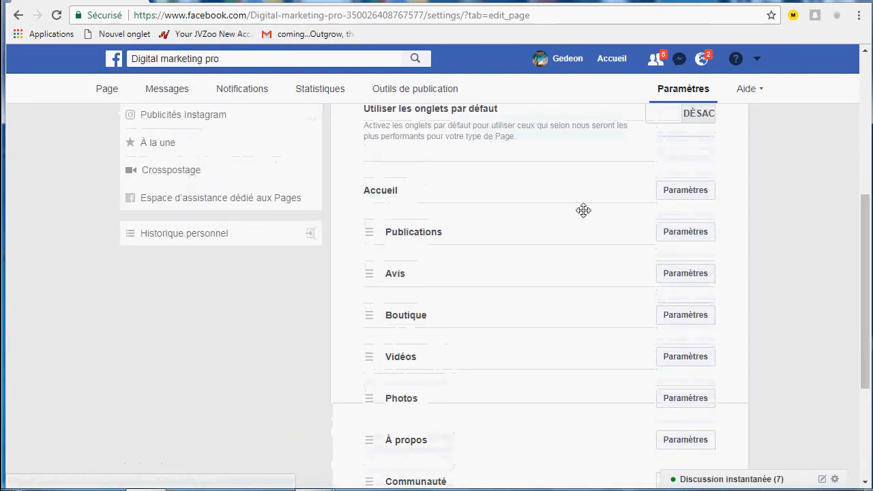
Return to the Page and open its Boutique section from the full list of sections.
left_click(111, 94)
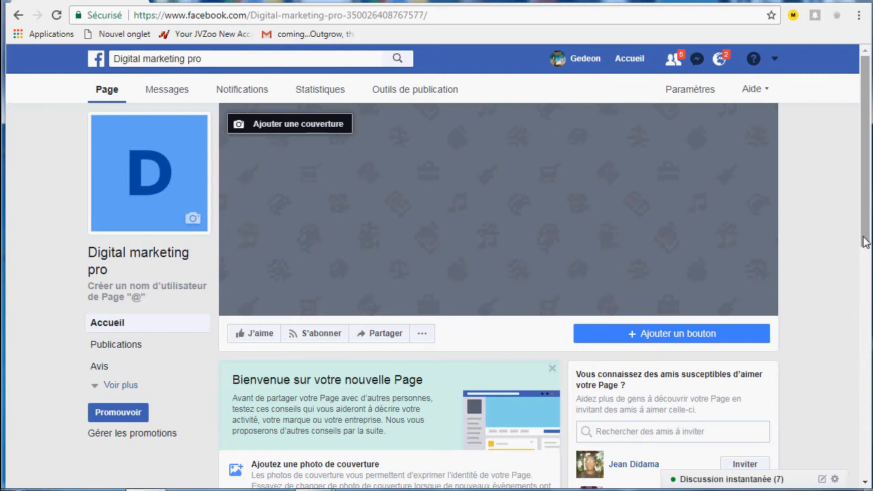
left_click_drag(864, 242, 820, 275)
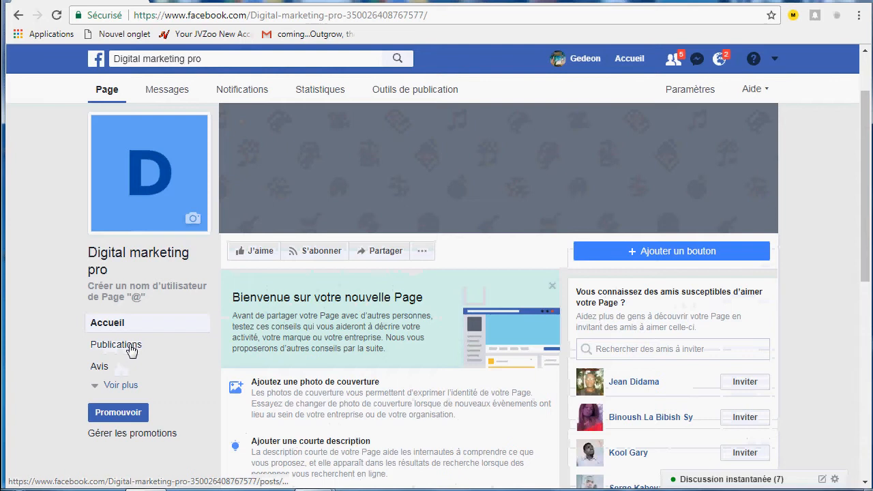
left_click(121, 384)
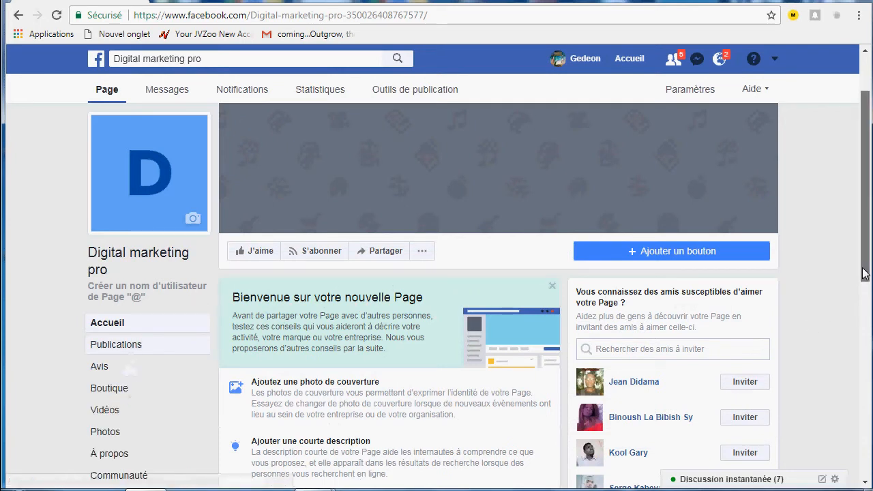
scroll(854, 359, "down", 2)
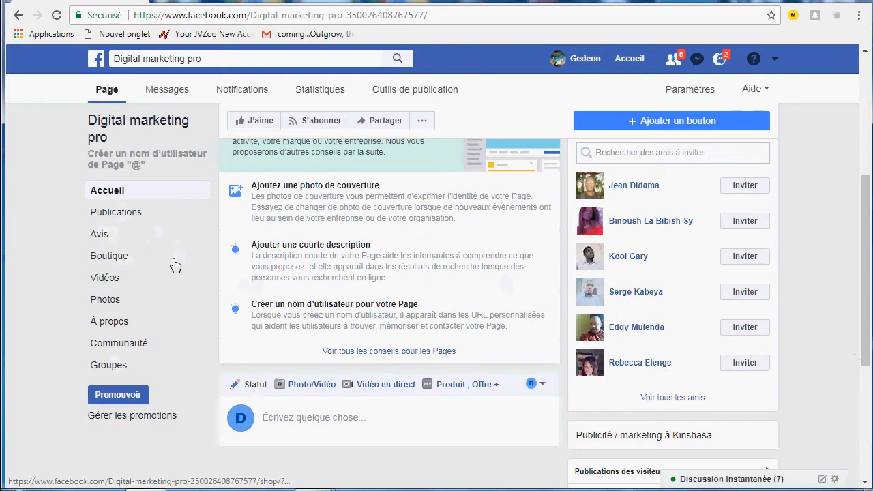
left_click(137, 261)
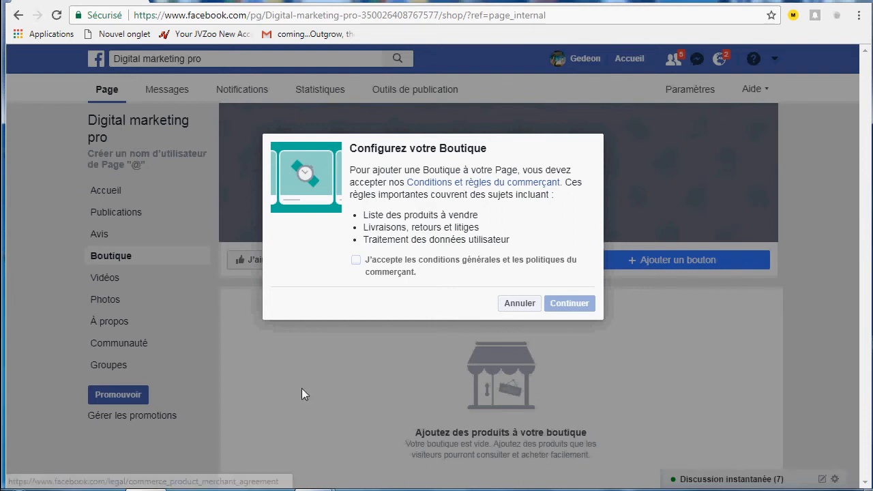
Accept the merchant terms and policies for the shop and keep "Message pour acheter" as the payment method.
left_click(356, 264)
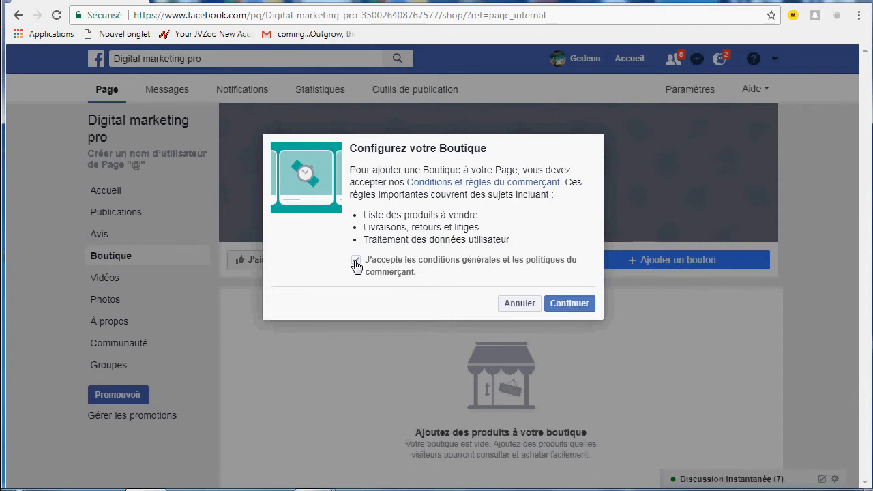
left_click(568, 304)
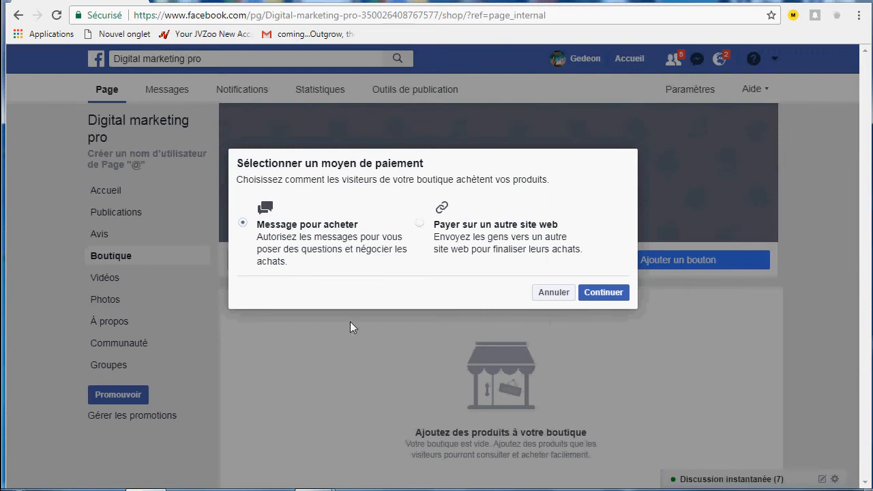
left_click(601, 293)
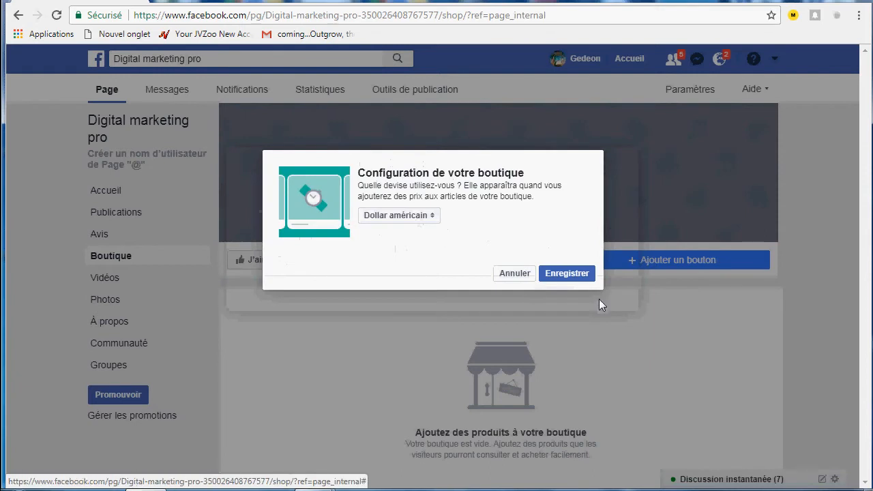
Keep Dollar américain as the shop's currency and save the shop configuration.
left_click(434, 217)
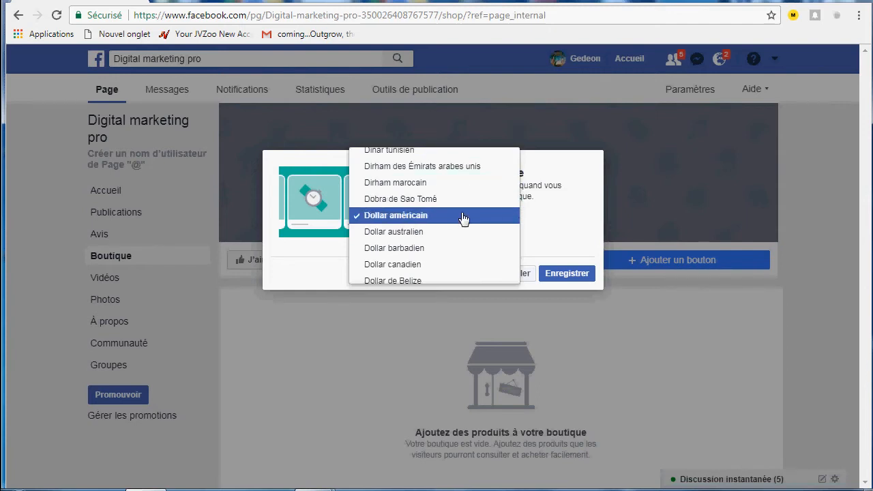
left_click(463, 216)
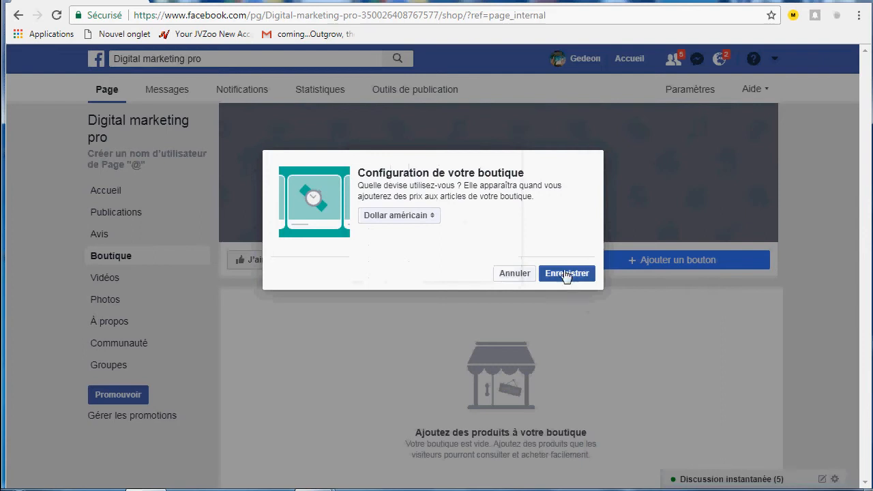
left_click(436, 218)
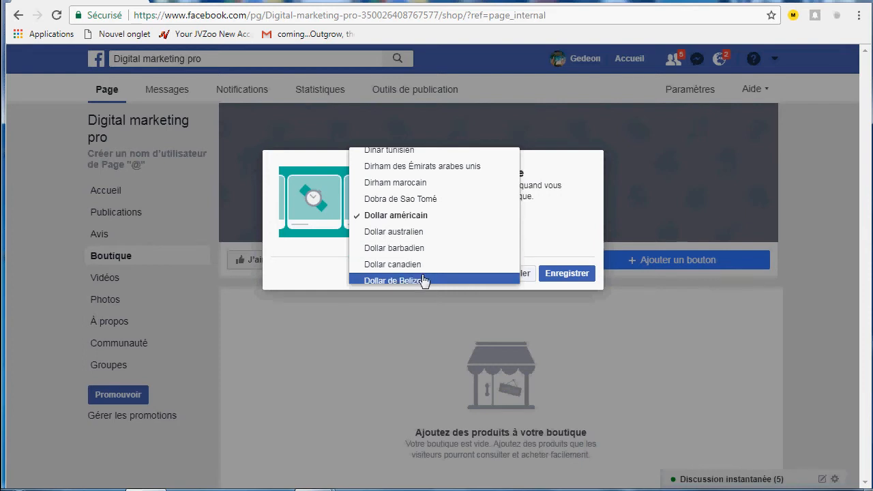
left_click(558, 247)
left_click(560, 274)
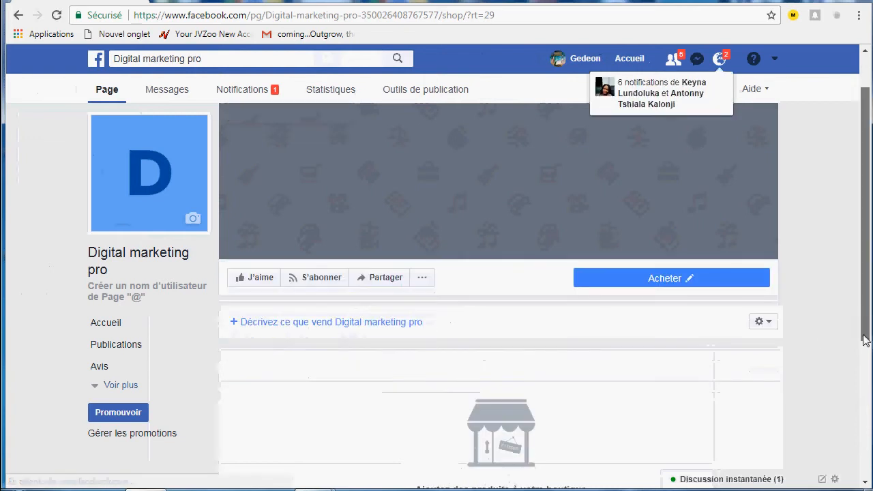
Open the description of what Digital marketing pro sells for editing.
scroll(855, 372, "down", 3)
left_click_drag(850, 486, 847, 383)
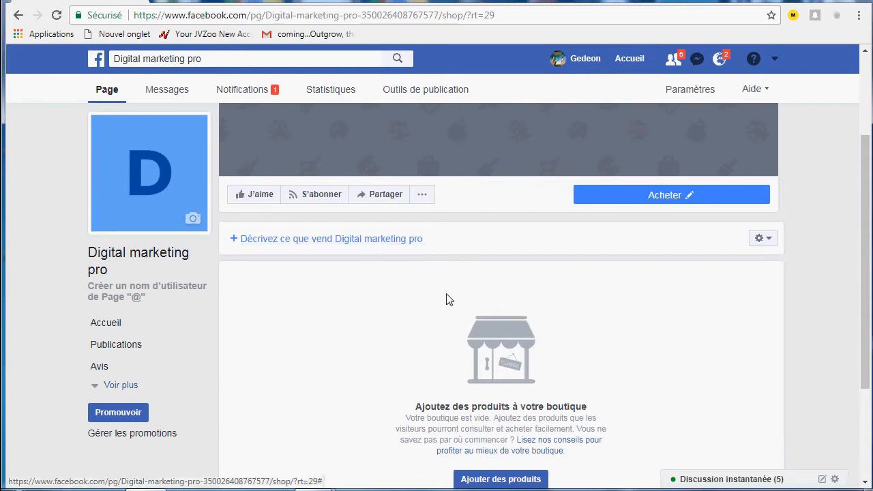
left_click(379, 245)
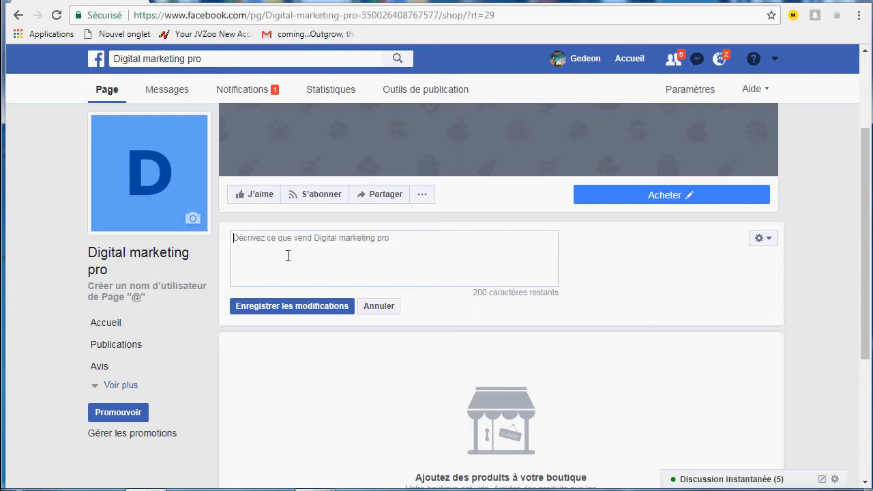
left_click_drag(867, 343, 867, 299)
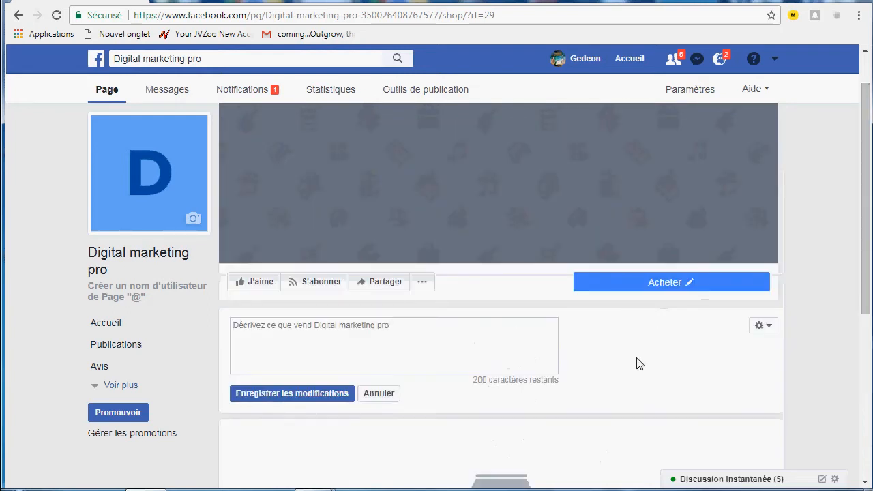
left_click_drag(866, 307, 864, 343)
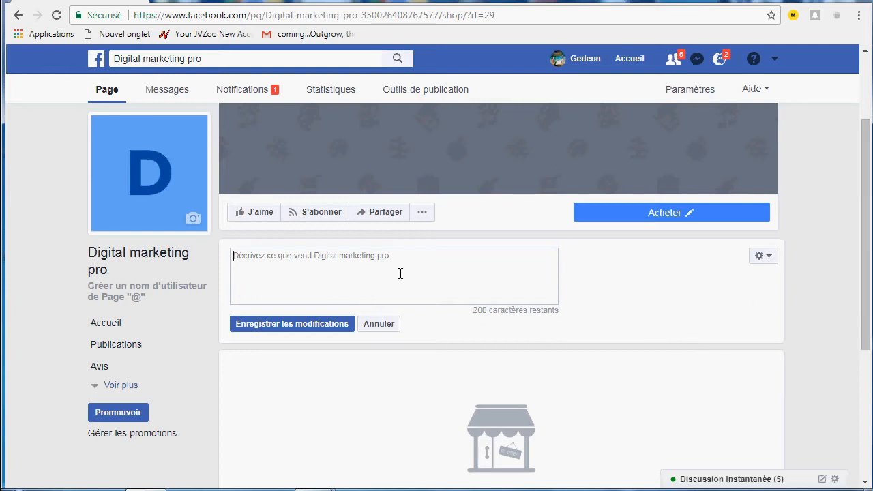
type("ndffdkdkd")
key("BackSpace")
key("BackSpace")
key("BackSpace")
key("BackSpace")
key("BackSpace")
key("BackSpace")
key("BackSpace")
key("BackSpace")
key("BackSpace")
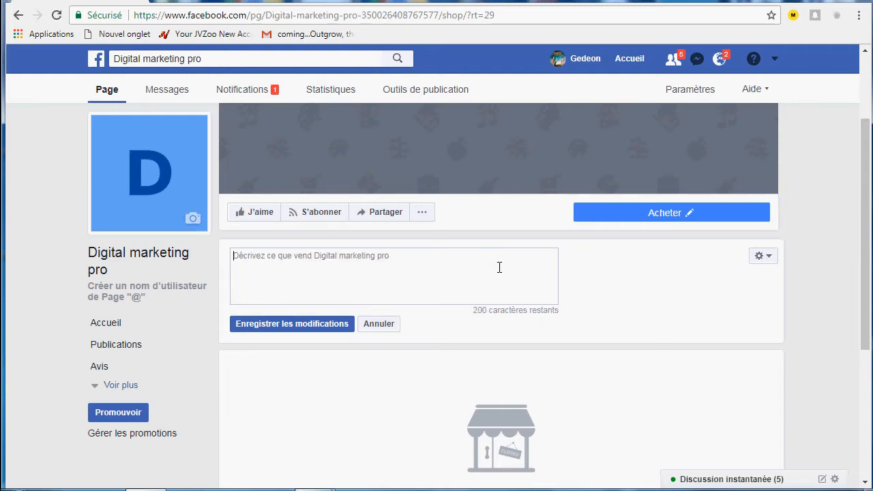
Enter "djffjkfgkgndkzekzls;dn,fgrk" as the shop description and save the changes.
scroll(866, 345, "down", 1)
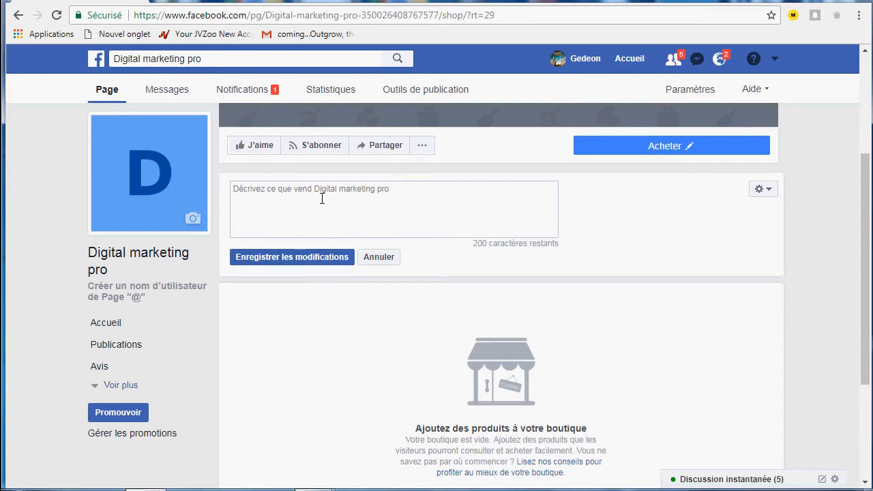
type("djffjkfgkgndkzek")
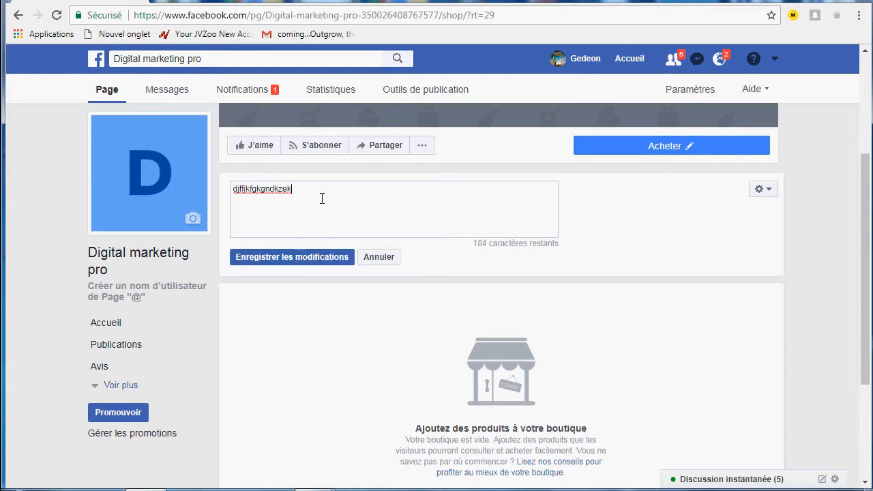
type("zls;dn,fgrk")
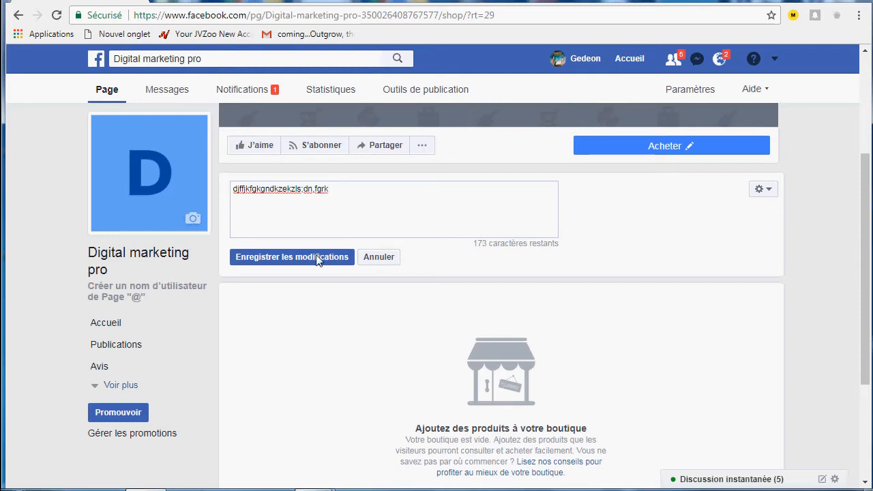
left_click(317, 259)
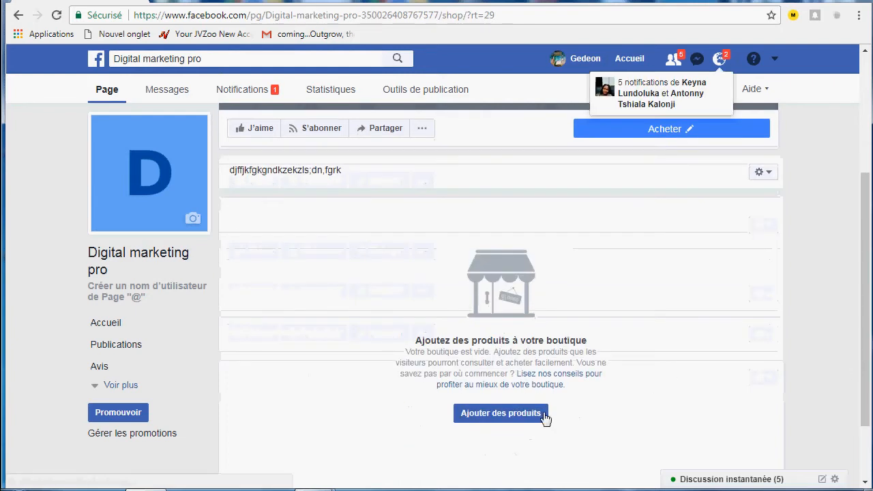
Start a new product for the shop and add the makeup image "téléchargement (17)" from the computer as its photo.
left_click(505, 417)
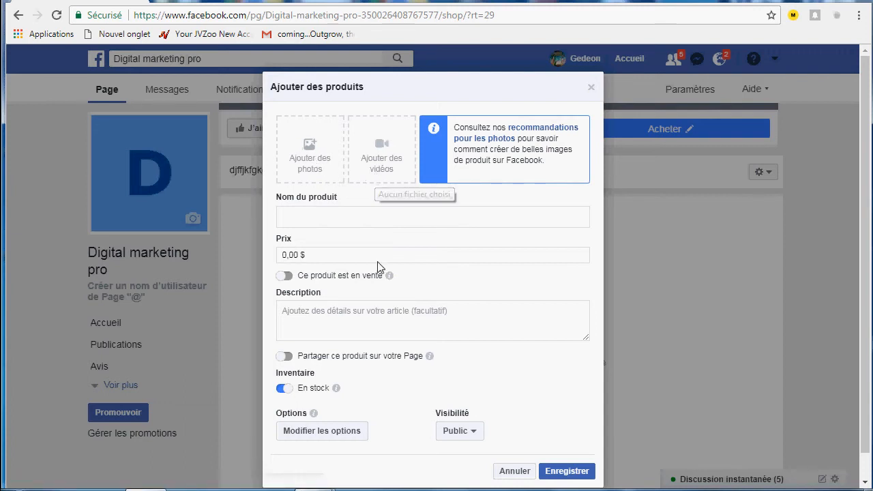
left_click(312, 167)
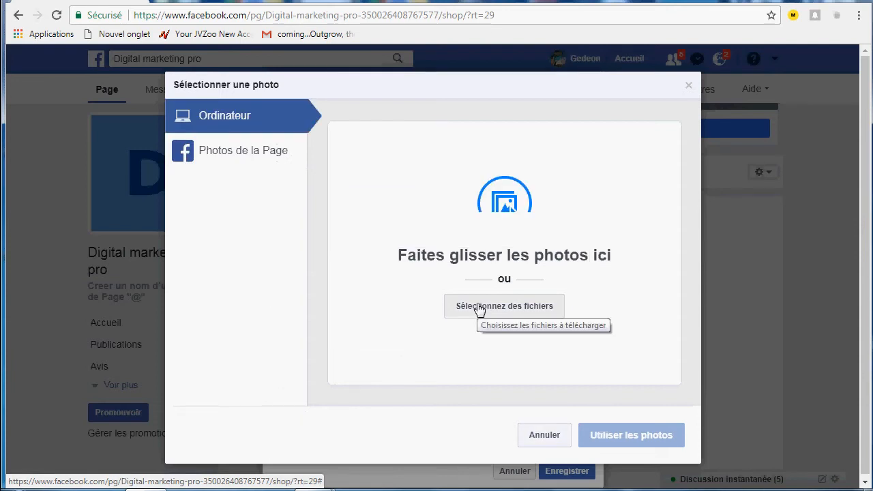
left_click(503, 312)
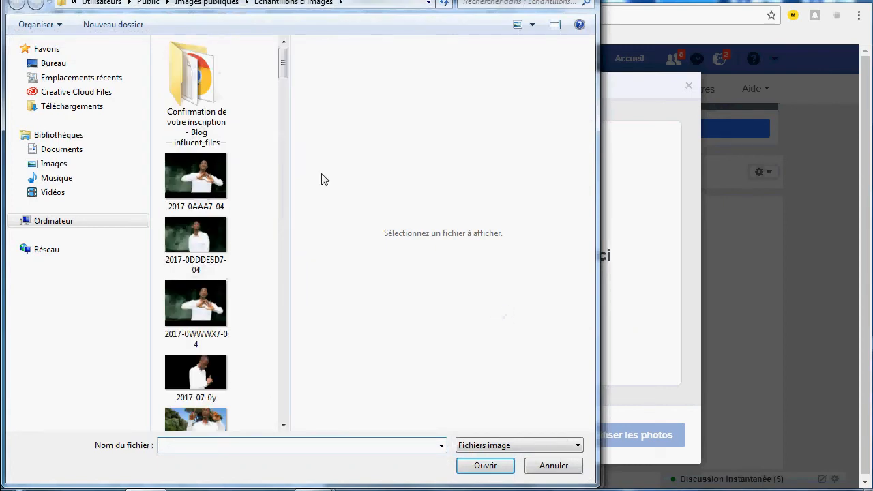
left_click_drag(283, 72, 284, 375)
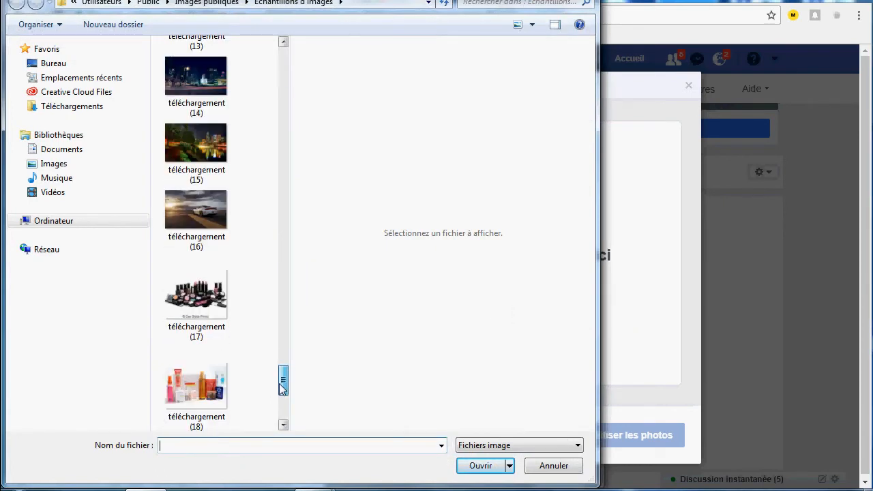
left_click(196, 309)
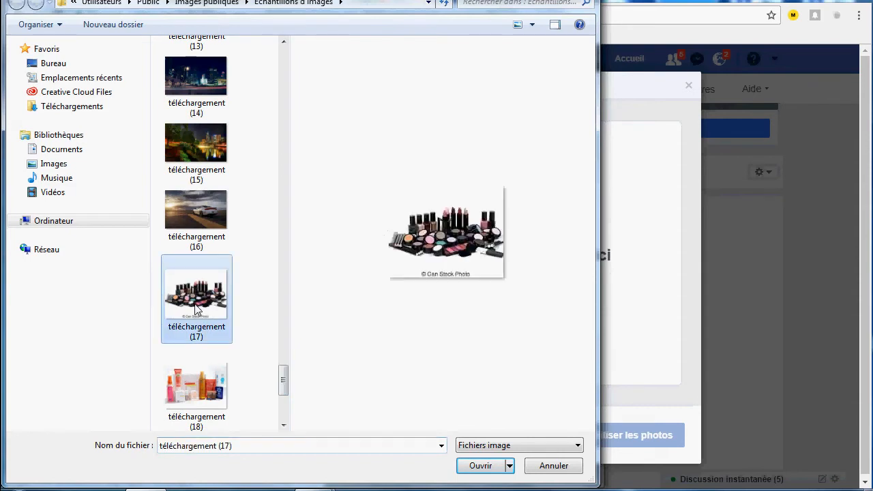
left_click(480, 466)
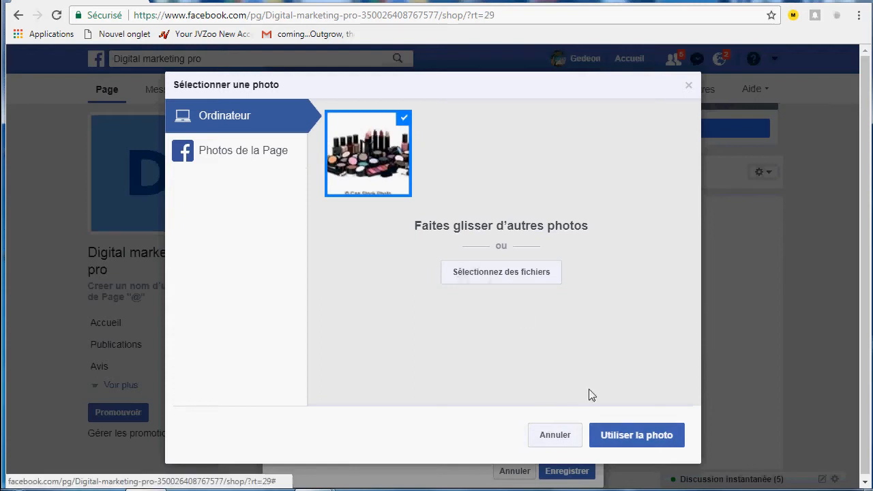
left_click(621, 441)
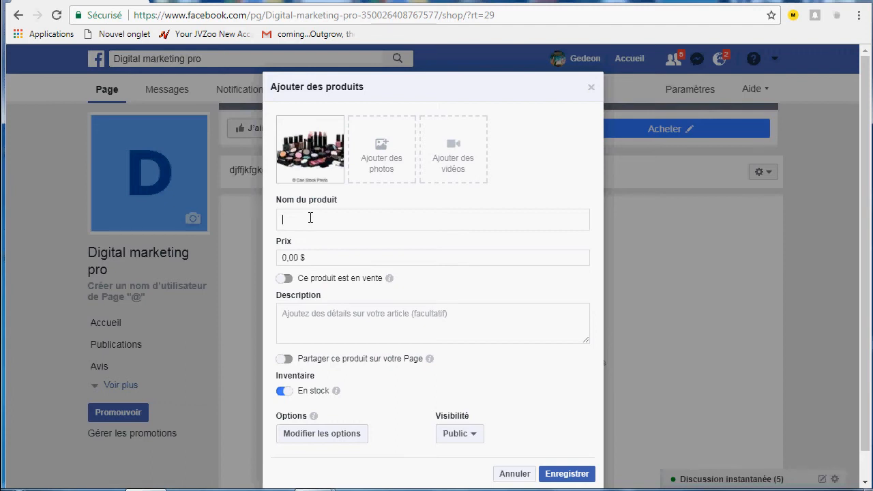
Name the product "boite à maquillage" and set its price to 20,00 $, leaving it not marked as on sale.
type("ite à maquillage")
left_click(286, 278)
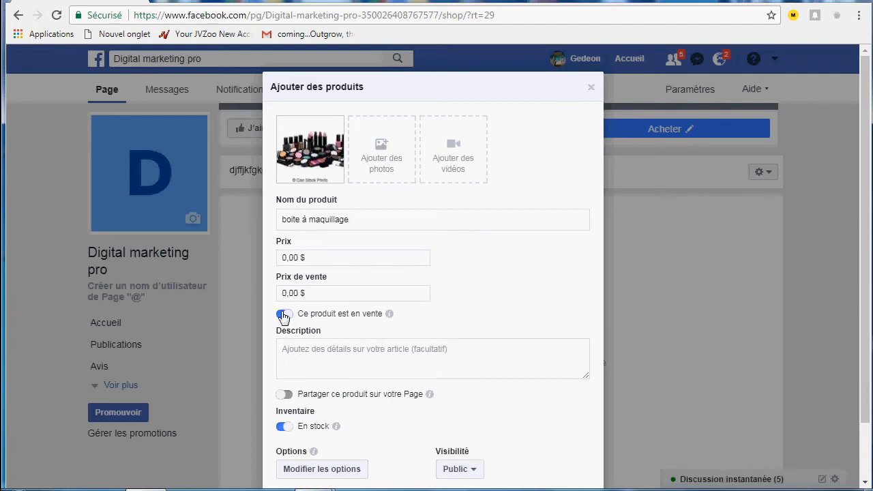
left_click(284, 315)
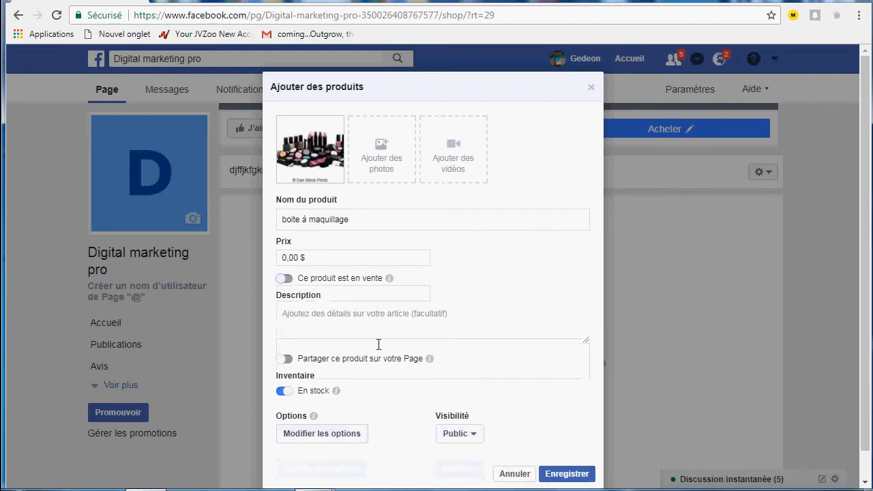
left_click(283, 257)
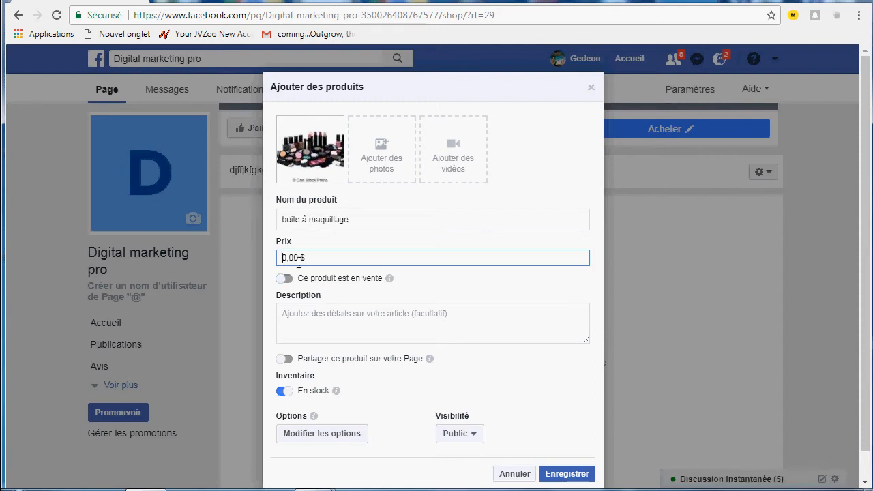
type("20,00 $")
Enter "MASCARA ROUGE POUR FEMME" as the product description.
left_click(343, 317)
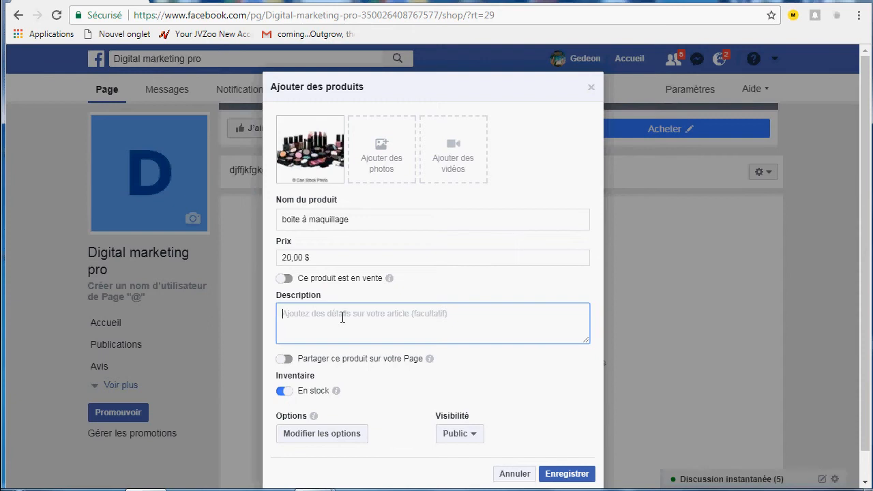
type("MA")
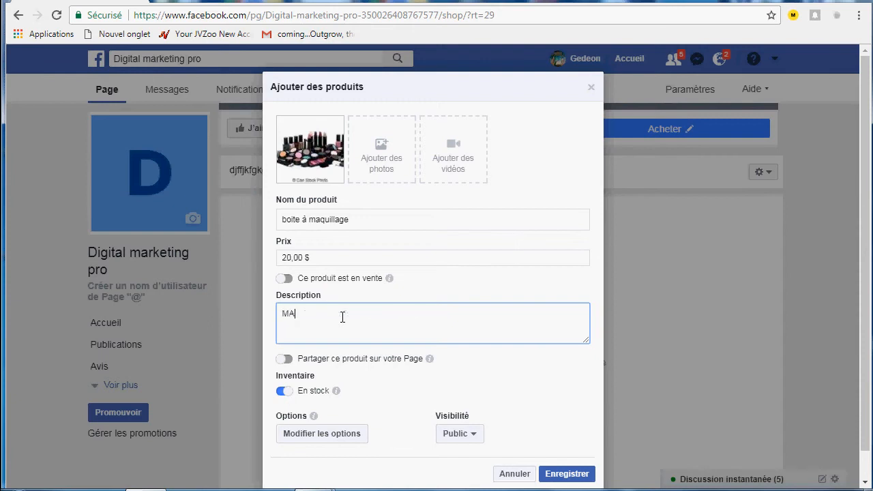
type("SCARA ROUGE POUR FEMMEN")
key("BackSpace")
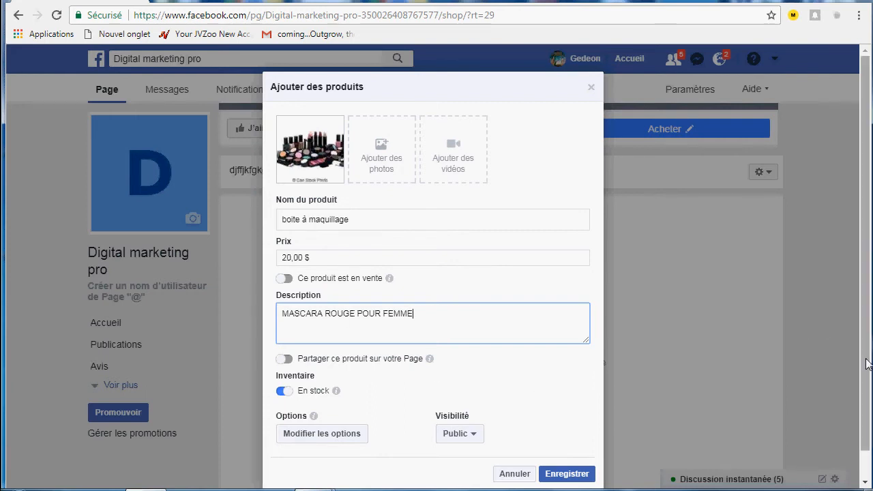
Keep the product's visibility as Public, save the product and dismiss the first-product confirmation.
scroll(867, 364, "down", 1)
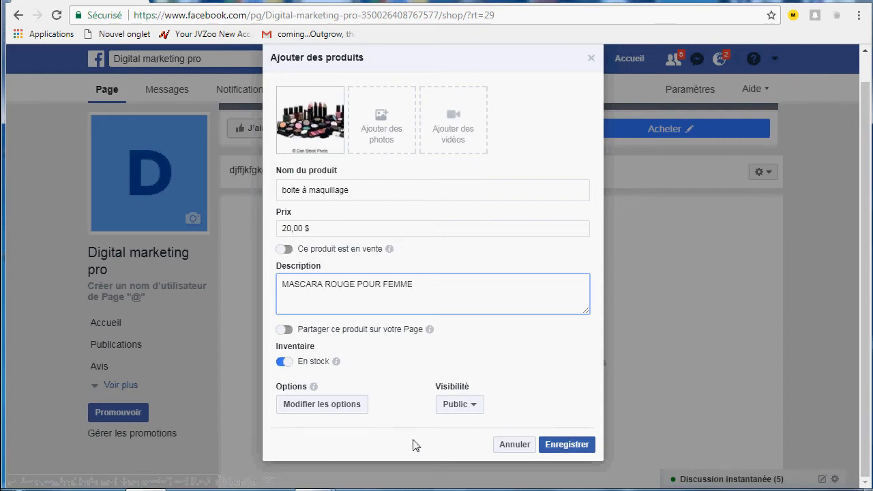
left_click(473, 405)
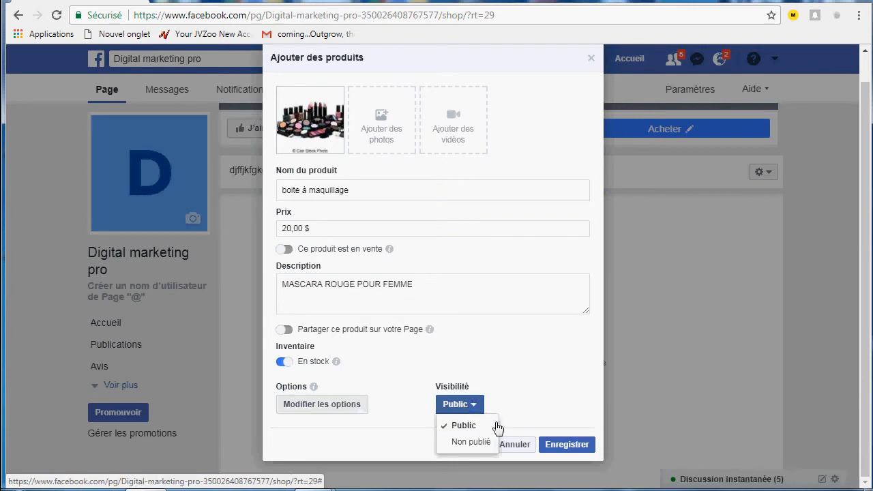
left_click(475, 407)
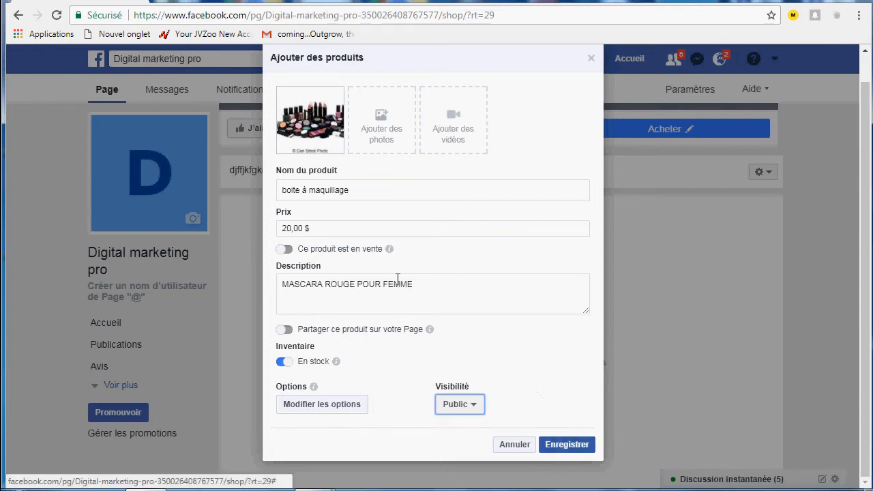
left_click(560, 452)
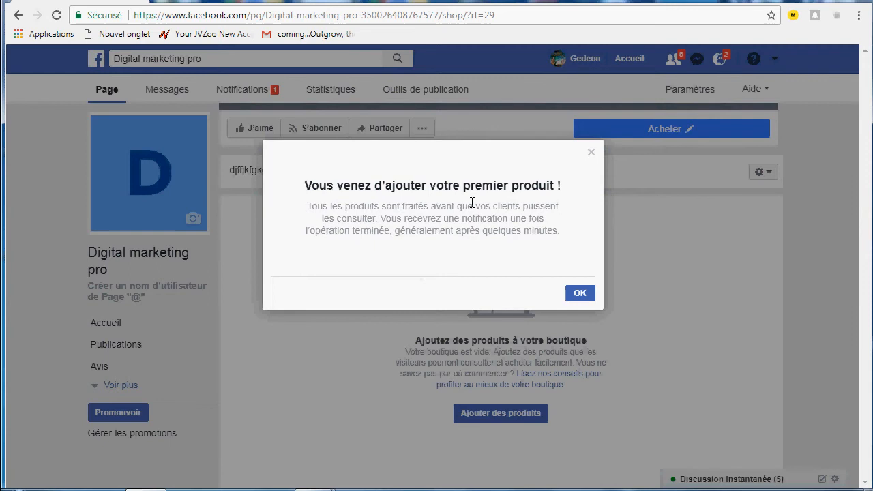
left_click(577, 298)
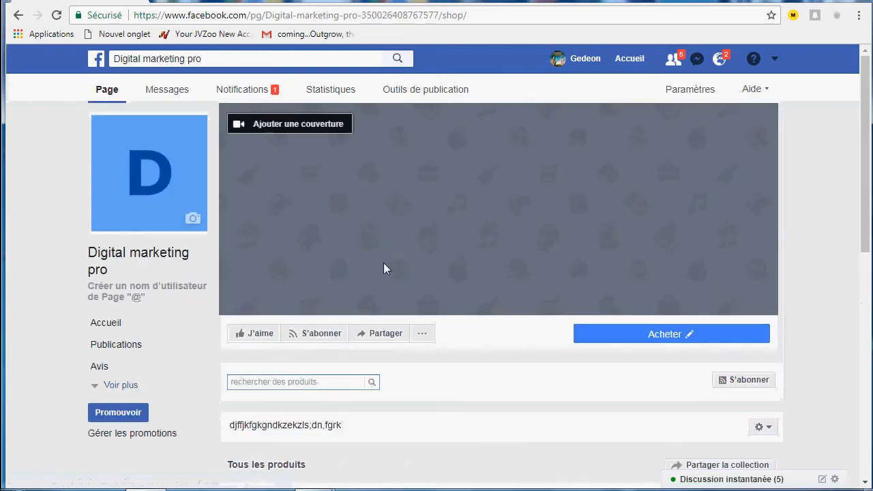
Start a second product in the shop's full product list and add the shoe image "images (14)" as its photo.
left_click_drag(866, 238, 868, 403)
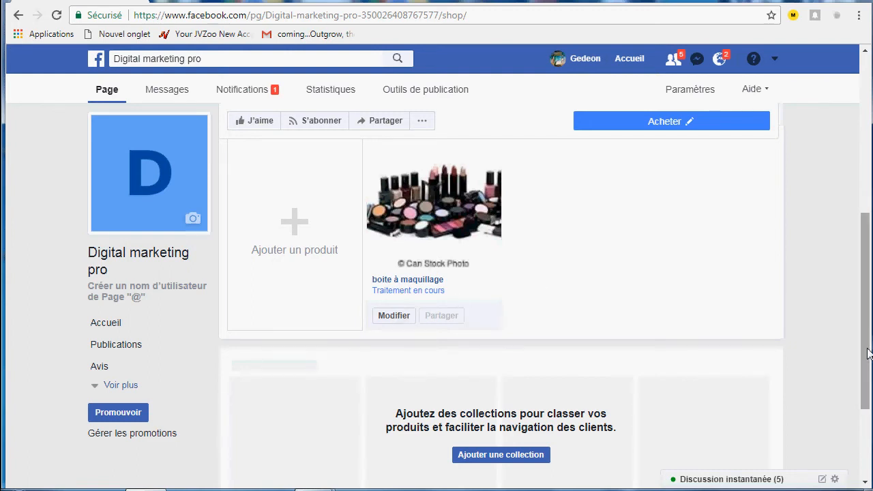
mouse_move(867, 352)
left_mouse_down()
mouse_move(868, 423)
mouse_move(869, 352)
left_mouse_up()
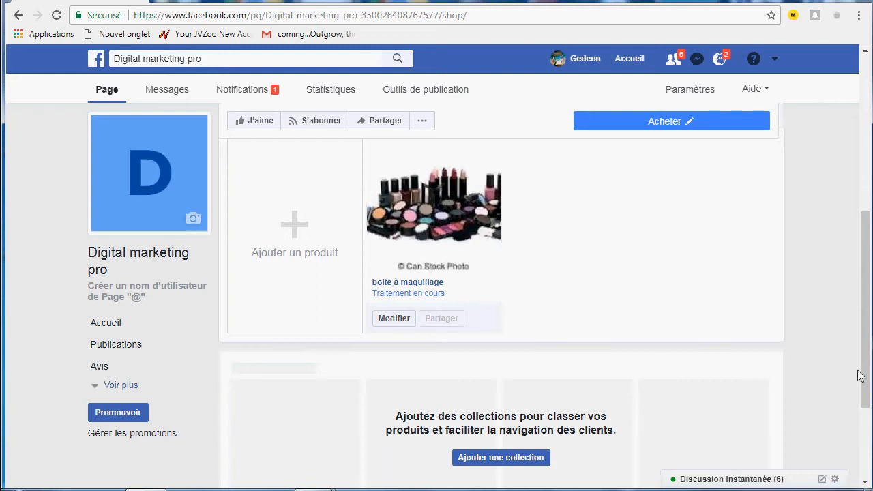
left_click_drag(864, 375, 863, 433)
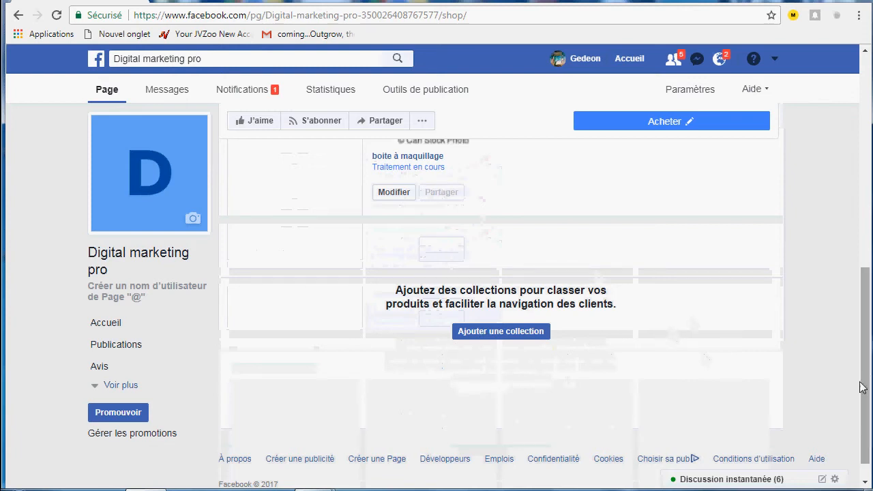
left_click_drag(865, 380, 848, 306)
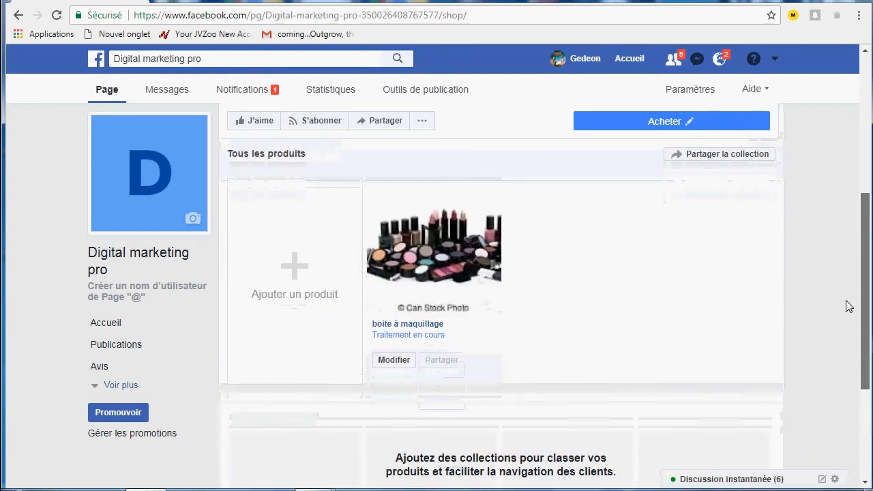
left_click(294, 287)
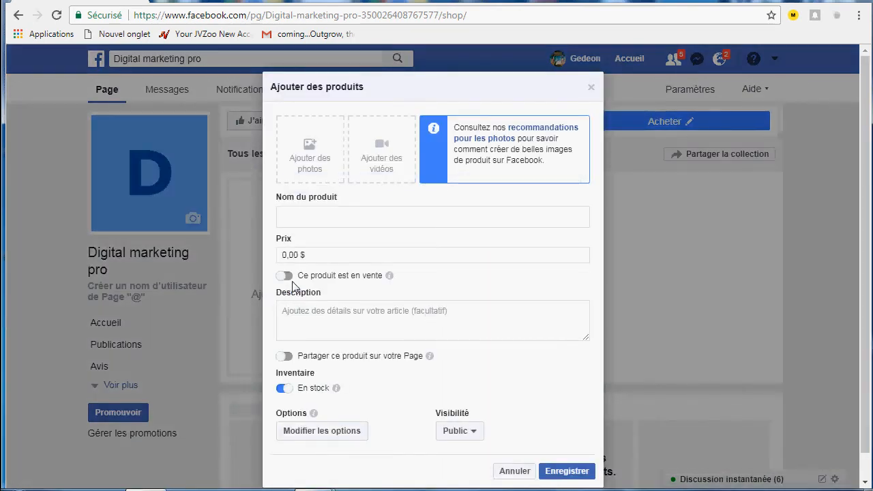
left_click(319, 165)
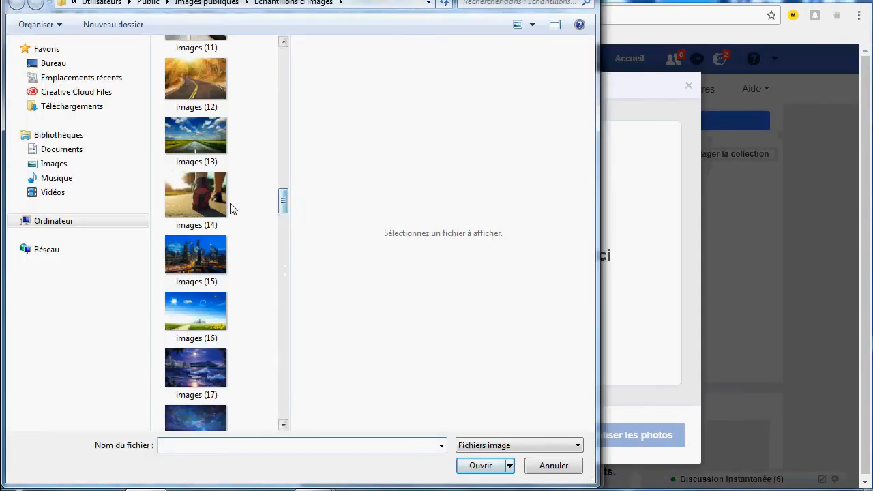
left_click(228, 207)
left_click(475, 469)
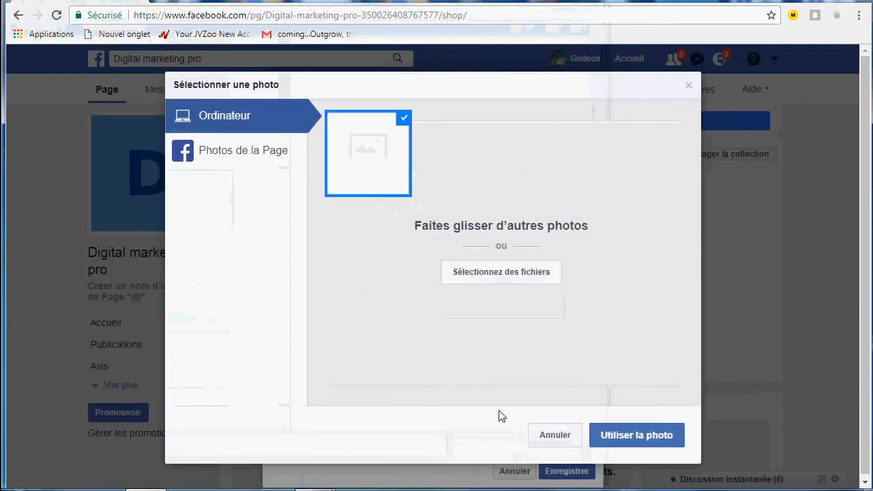
left_click(615, 443)
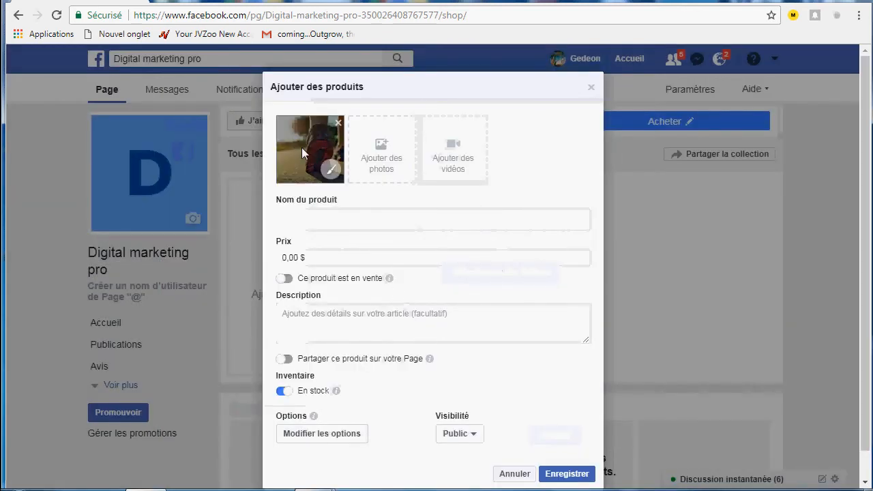
Name the second product "BASKET FEMME" and set its price to 50,00 $.
left_click(300, 220)
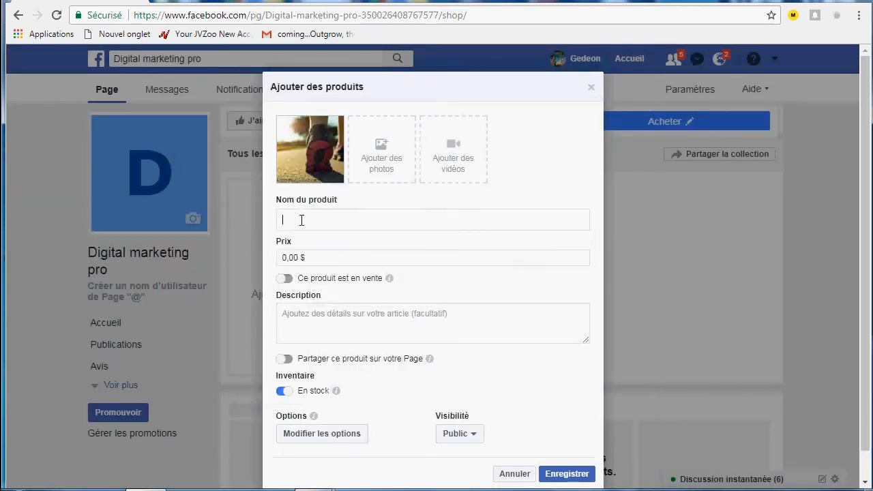
type("BA")
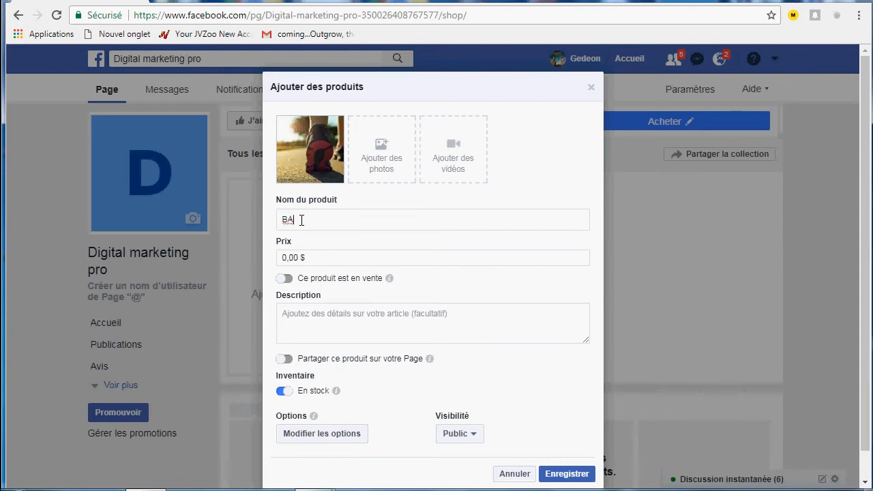
type("SKET")
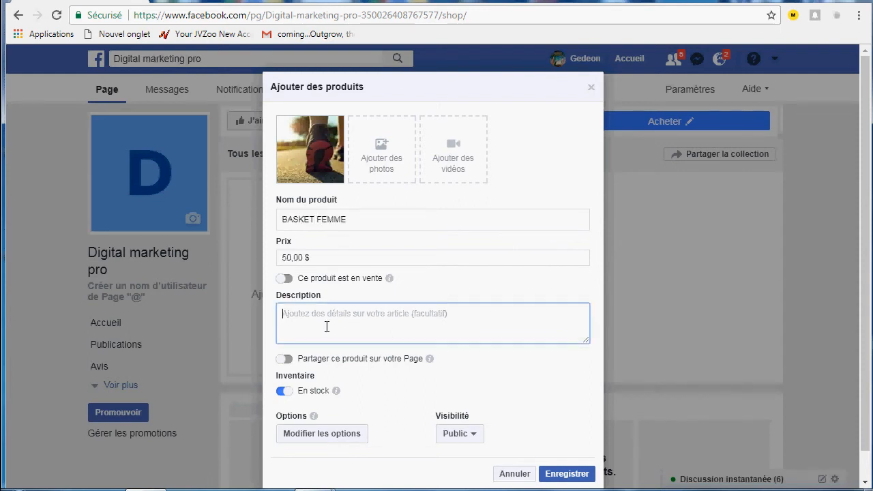
Enter "BASCKET F?G.K/LD./B DF?D./MD.F.G" as the second product's description and save the product.
type("BASCKET")
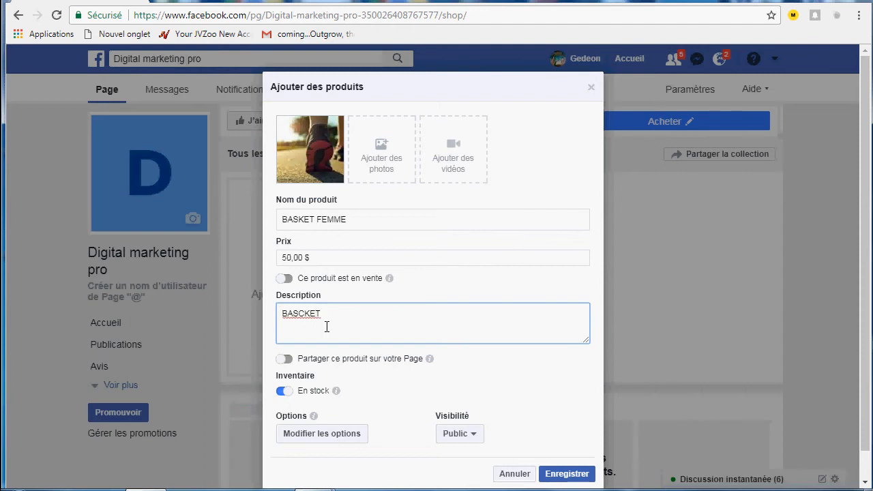
type(" F?G.K/LD./B DF?D./MD.F.G")
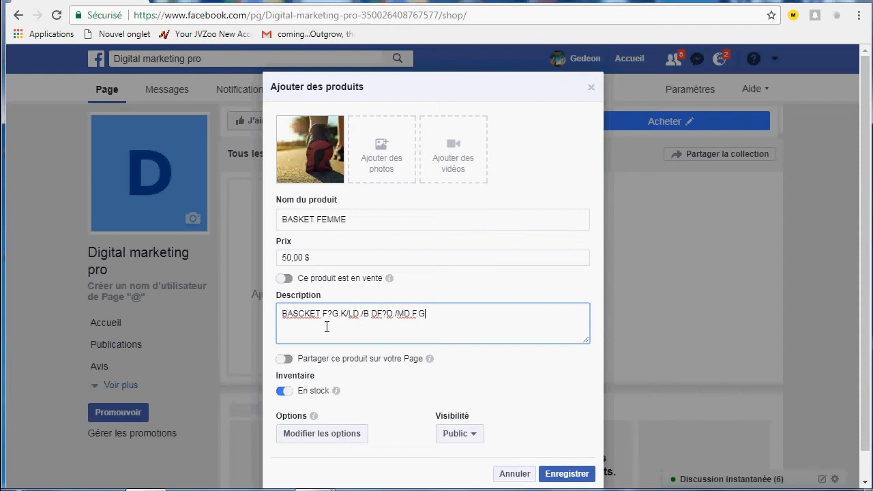
left_click(565, 476)
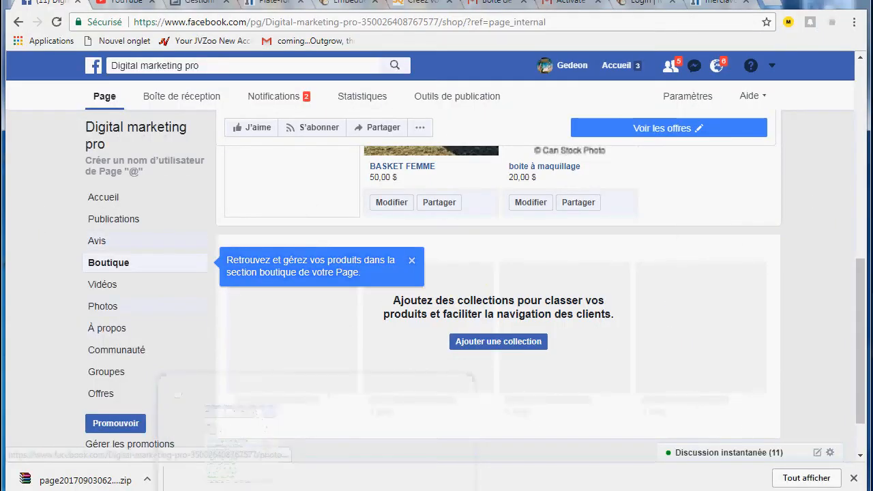
left_click(225, 419)
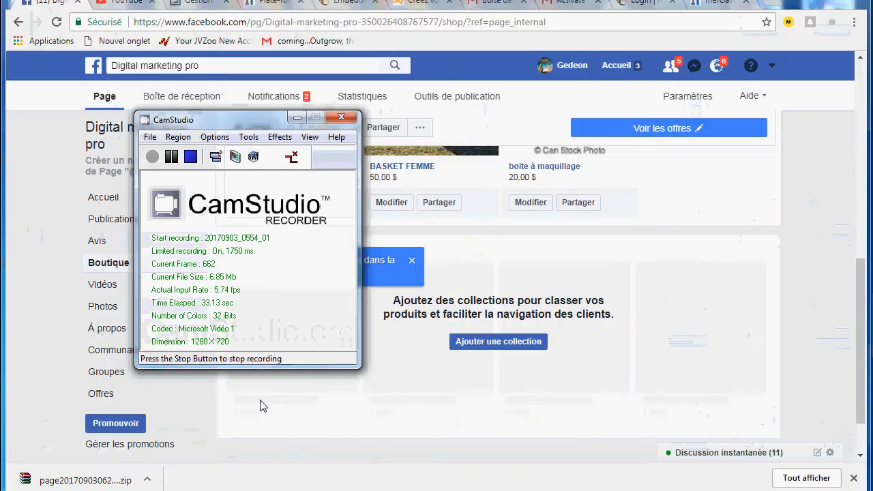
left_click(400, 419)
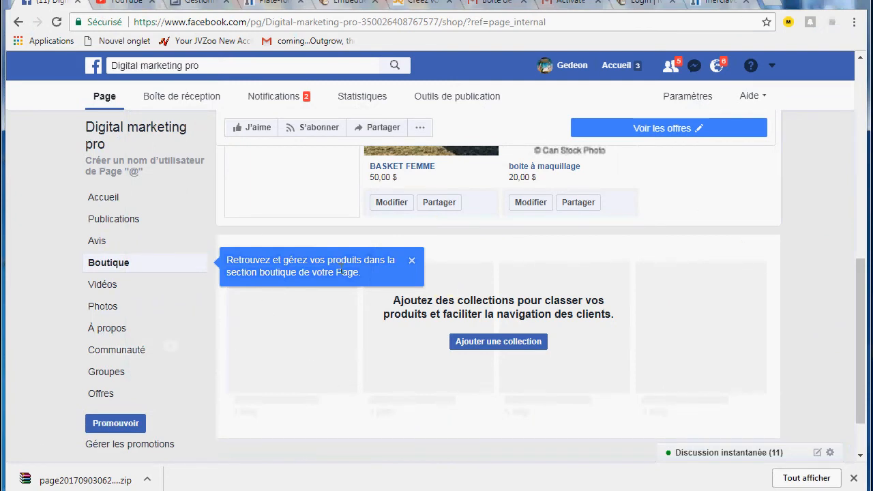
Open the management page for the shop's product collections.
left_click(484, 351)
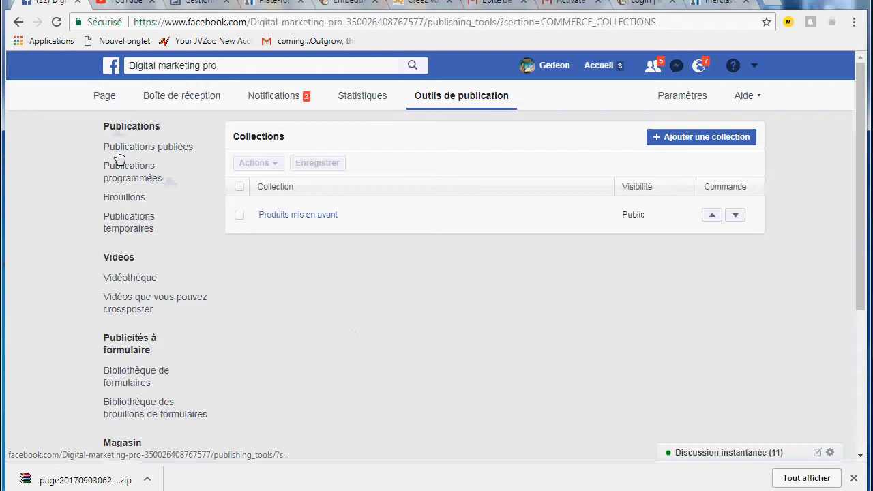
Return to the Digital marketing pro Page, expand its full list of sections and open the Boutique section.
left_click(18, 22)
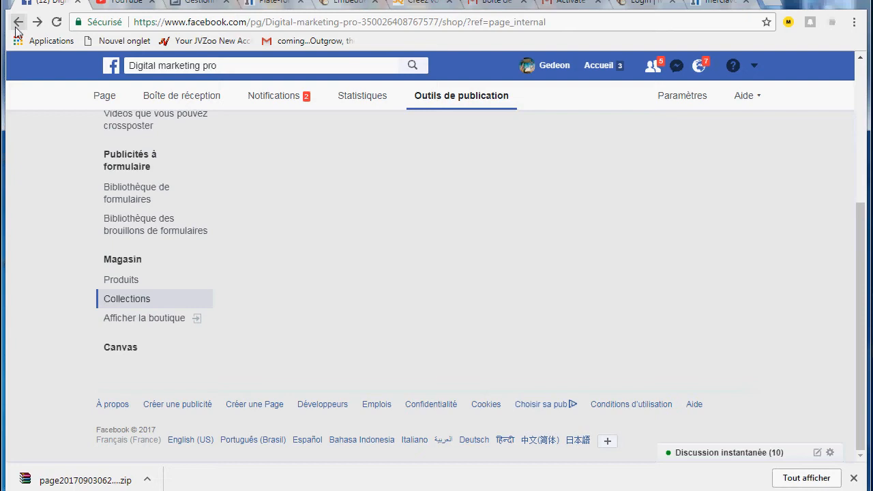
left_click(103, 107)
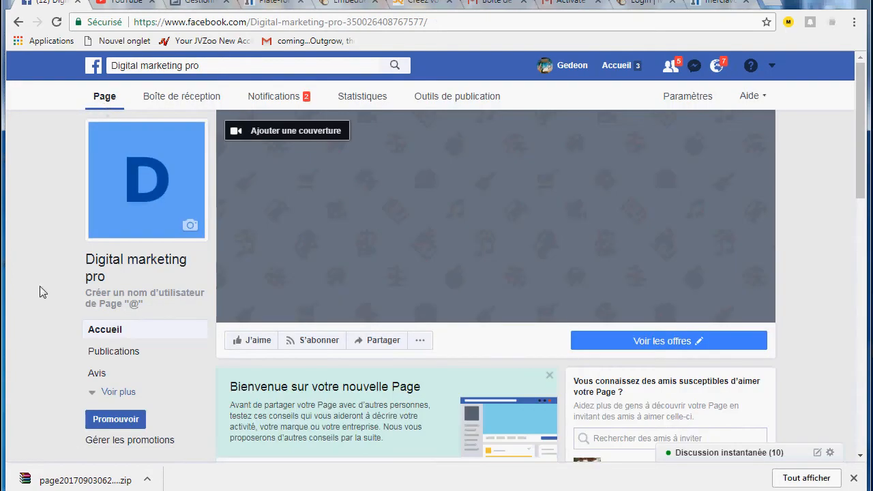
left_click(97, 375)
scroll(860, 328, "down", 1)
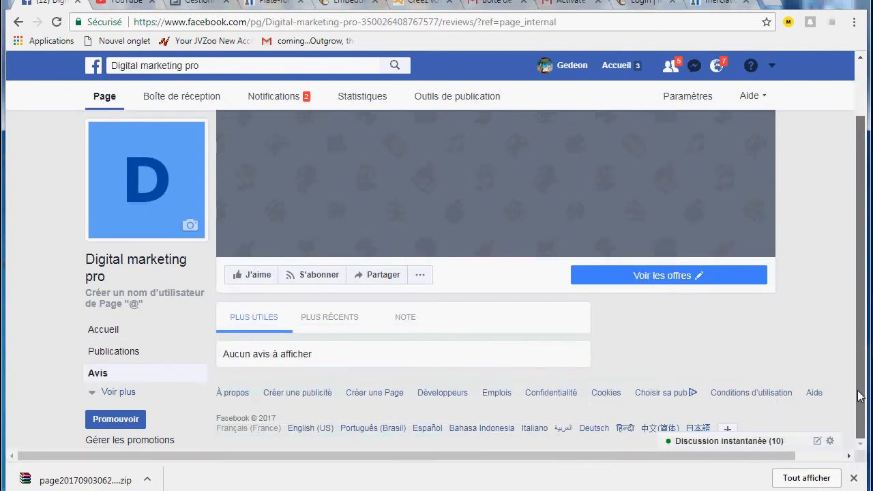
left_click(115, 394)
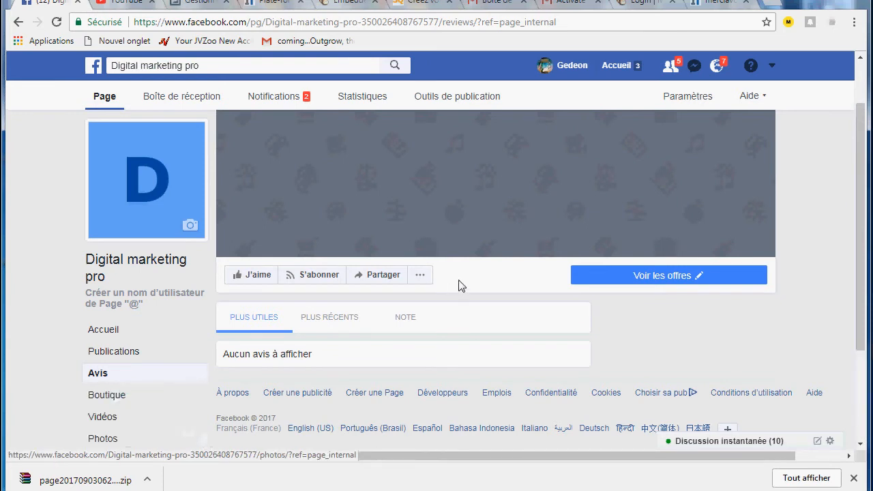
scroll(855, 331, "down", 1)
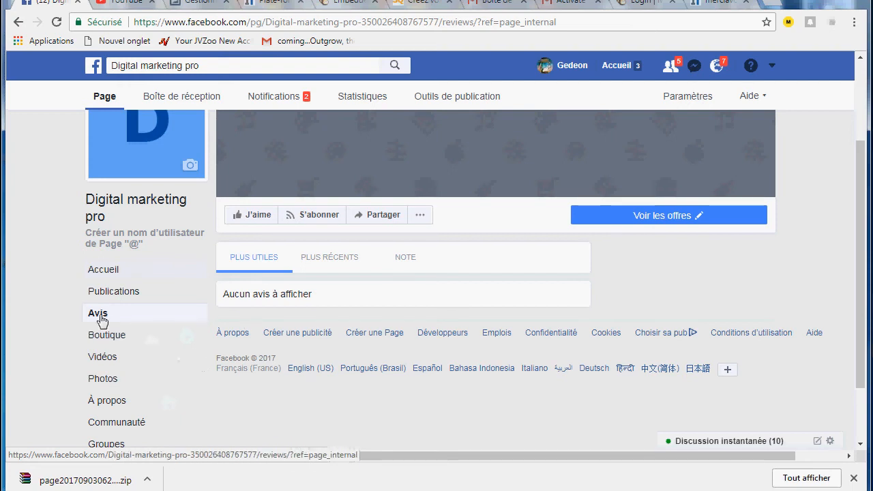
left_click(127, 338)
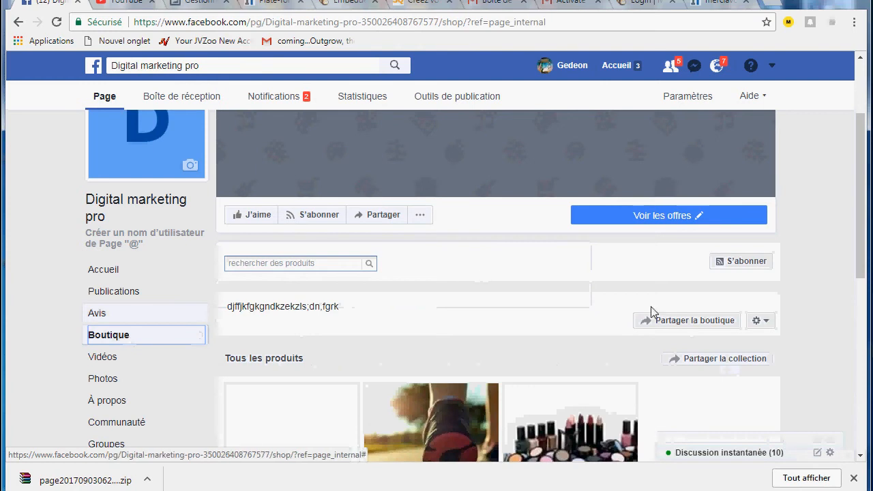
Review the products shown in the Boutique and open the form for creating a new collection.
left_click_drag(861, 273, 860, 291)
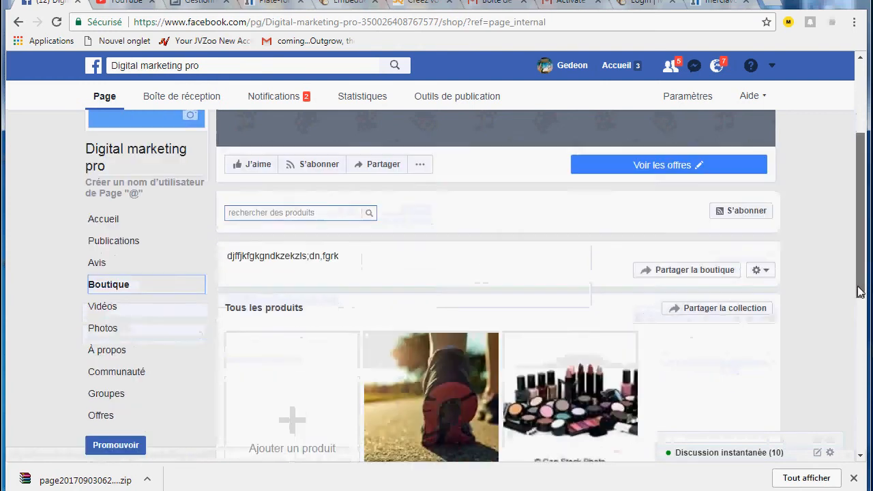
scroll(859, 291, "down", 3)
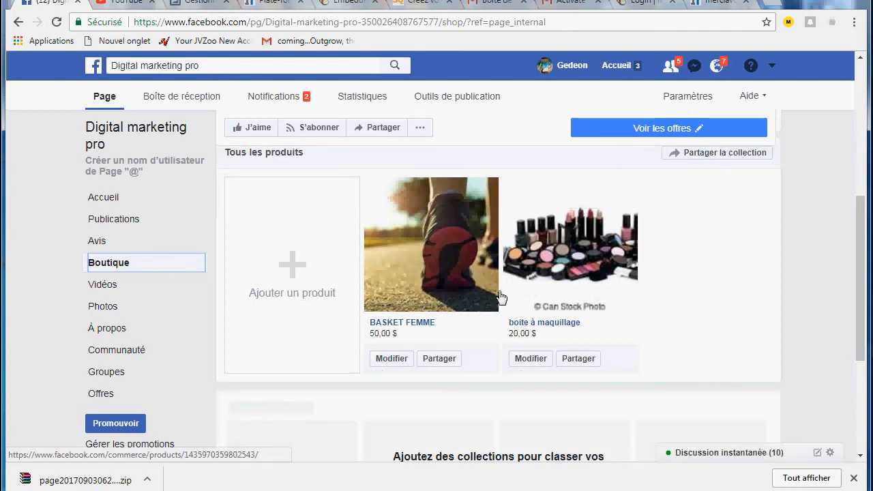
left_click_drag(861, 338, 861, 396)
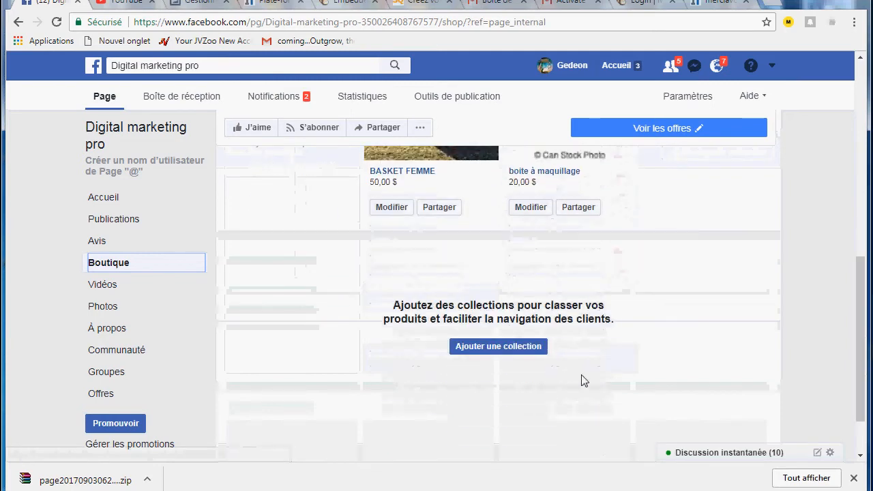
left_click(498, 347)
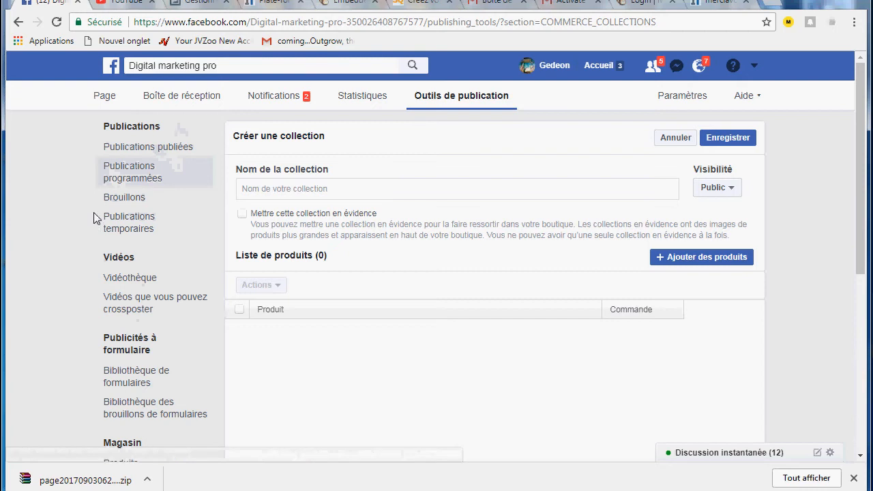
Go to the Page's published posts and start a new Page post of the product type.
left_click(142, 149)
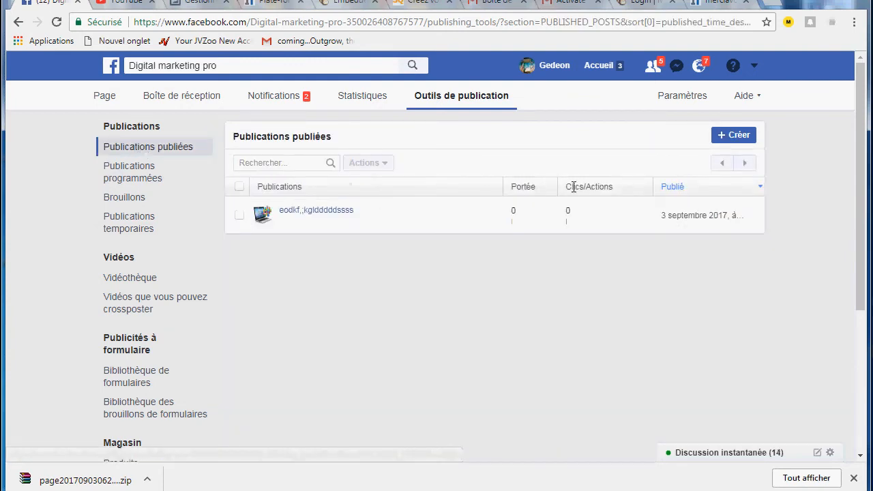
left_click(733, 135)
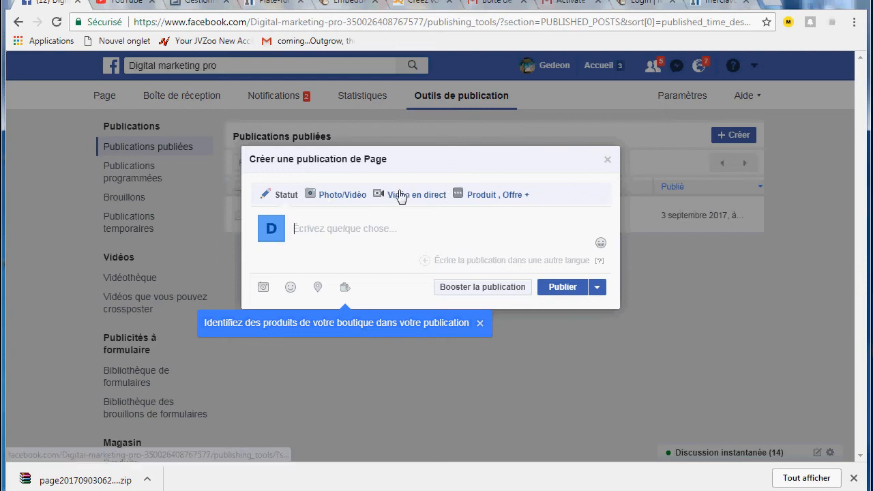
left_click(491, 199)
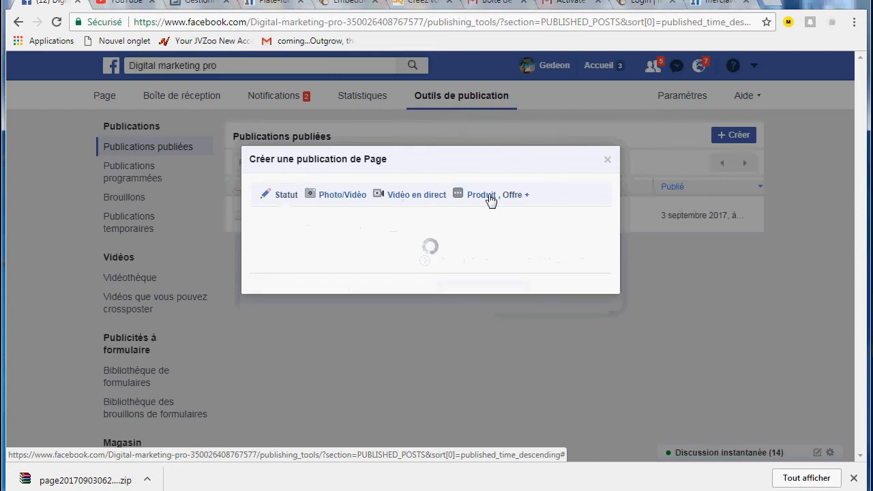
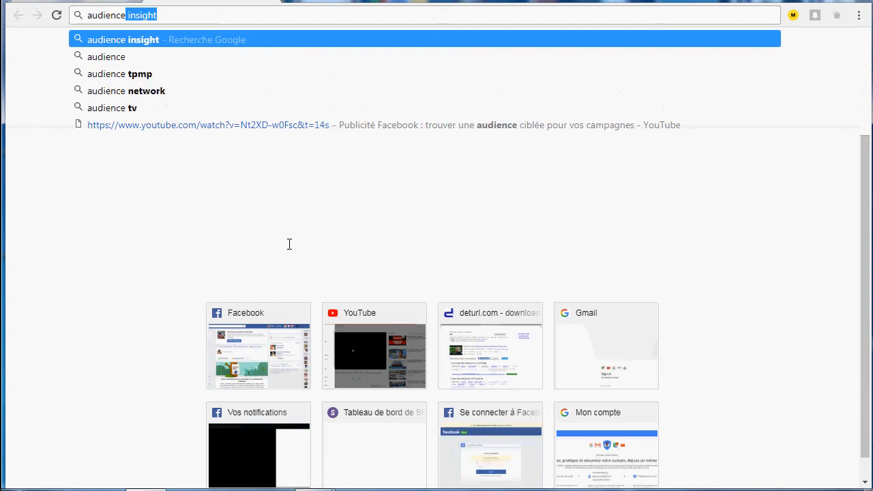
Search Google for "audience insight" and open Facebook's Audience Insights article.
type("ins")
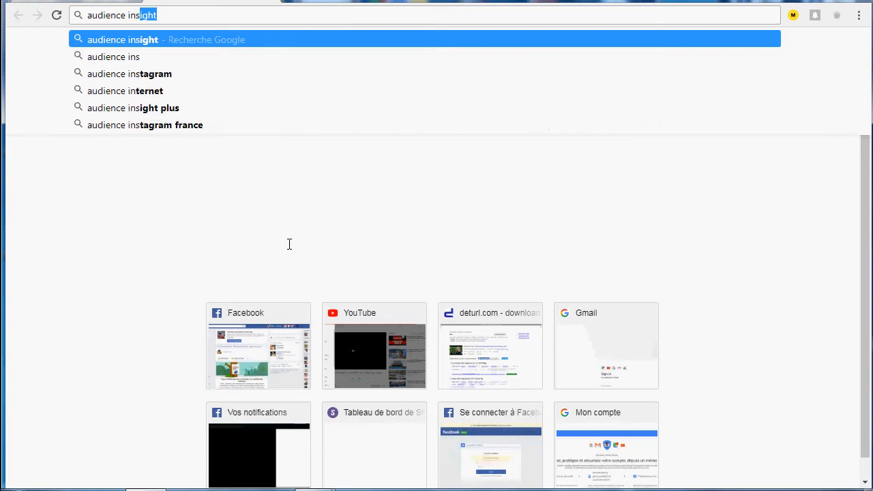
type("i")
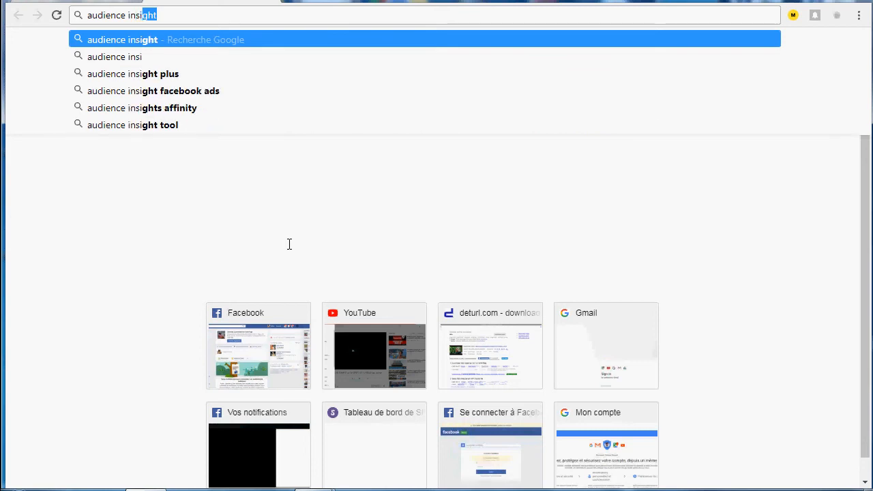
key("Return")
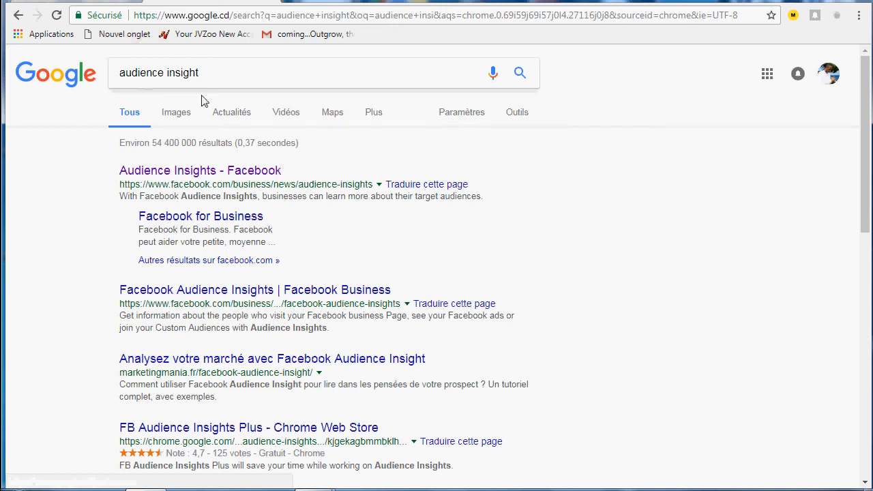
left_click(191, 178)
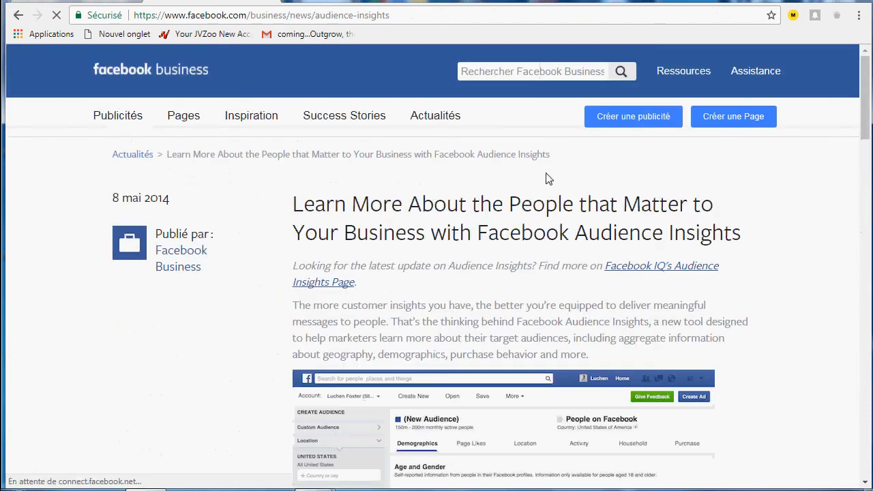
Open the Audience Insights tool from the link in the article and dismiss the choice of starting audience.
left_click_drag(864, 138, 867, 368)
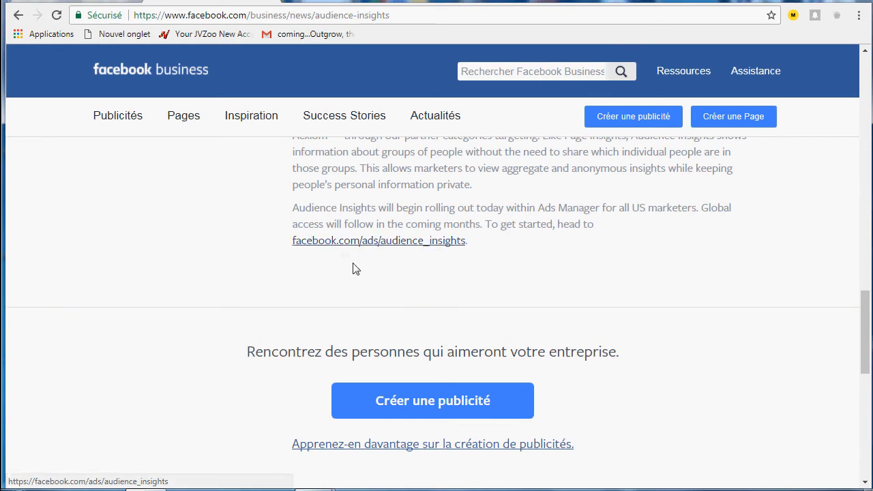
left_click(431, 246)
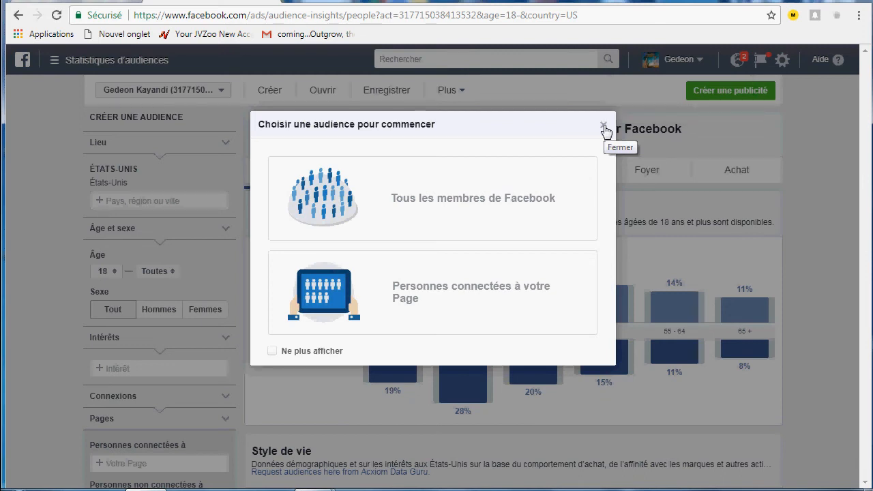
left_click(603, 126)
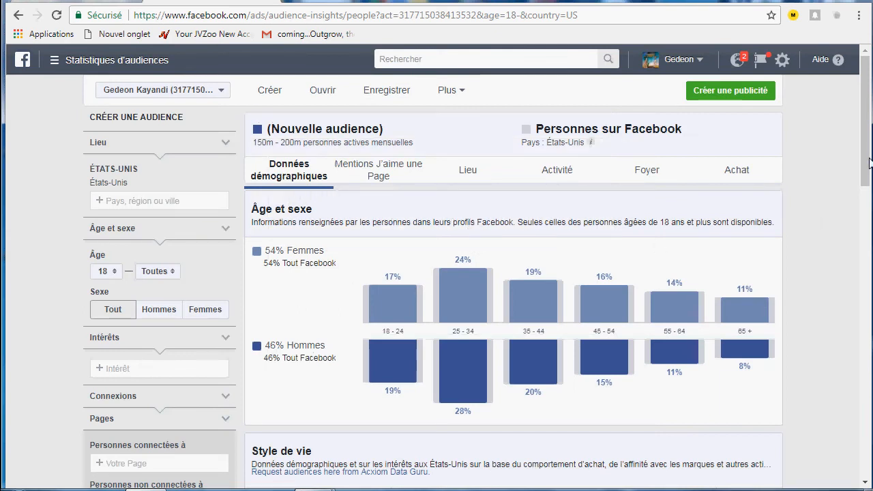
Remove the United States from the new audience's location.
scroll(866, 164, "down", 4)
left_click_drag(859, 280, 851, 168)
mouse_move(229, 172)
left_click(227, 170)
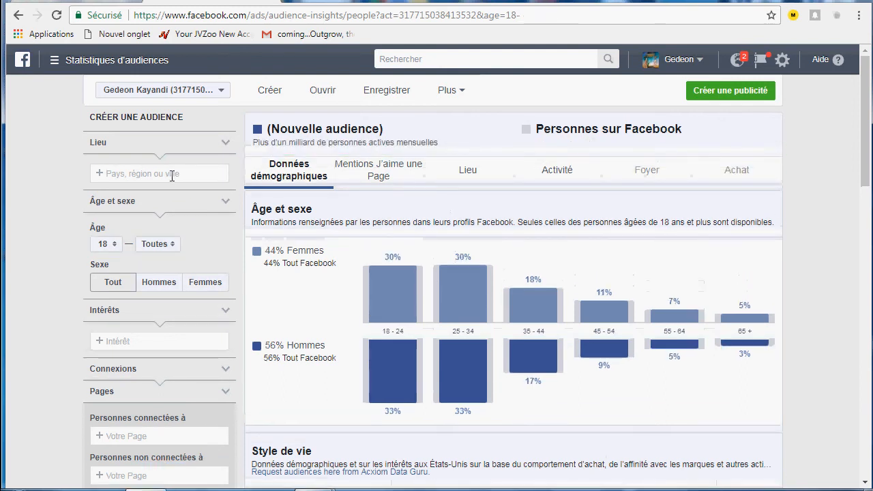
Set the audience's location to the country République démocratique du Congo.
type("co")
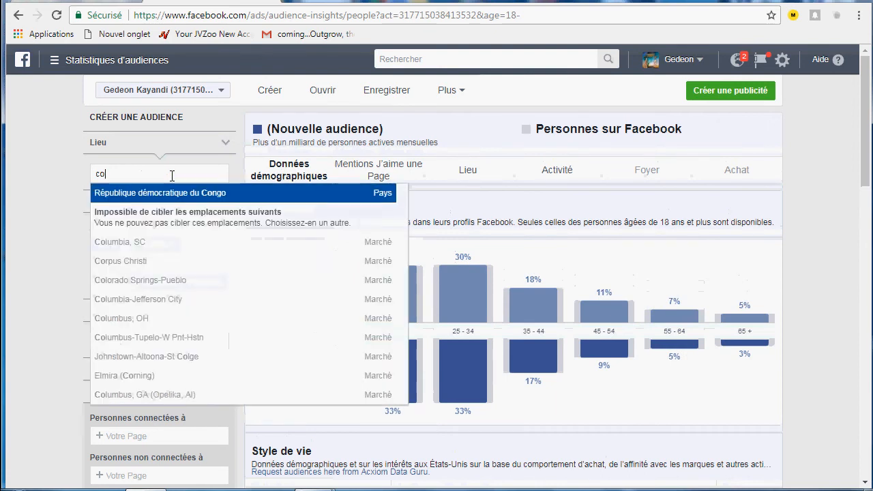
type("ngo")
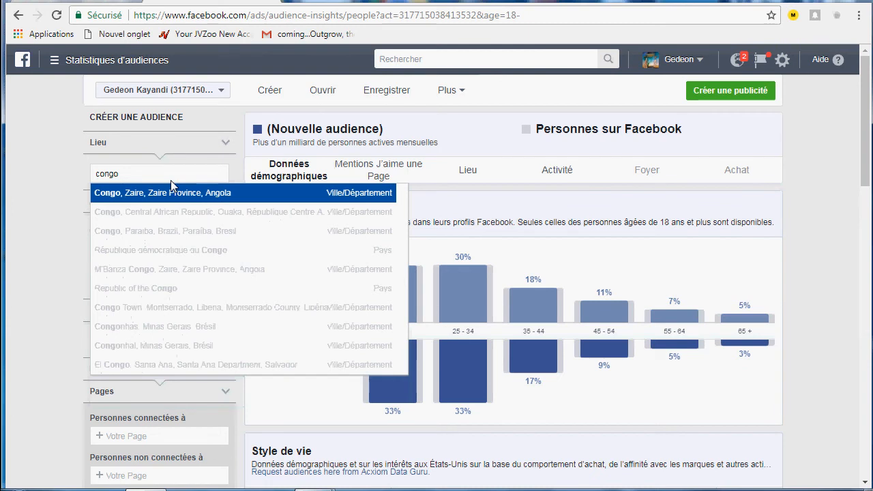
double_click(167, 178)
left_click(169, 172)
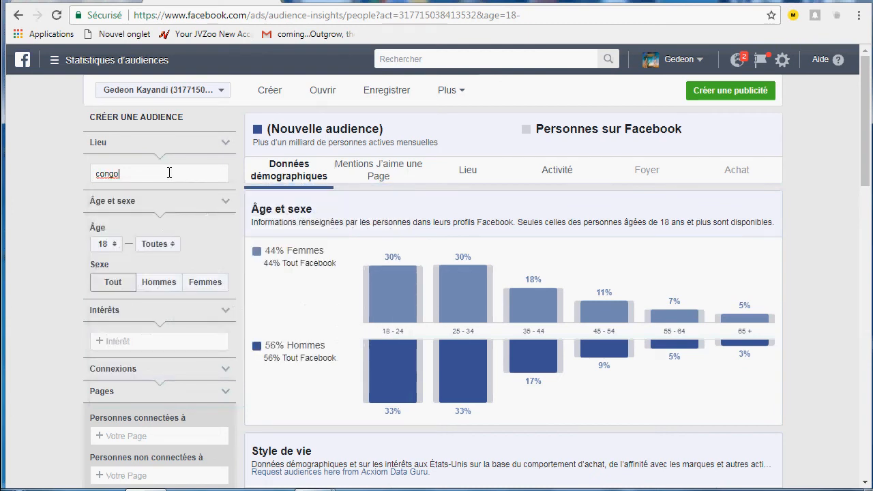
key("BackSpace")
key("BackSpace")
key("BackSpace")
key("BackSpace")
key("BackSpace")
type("co")
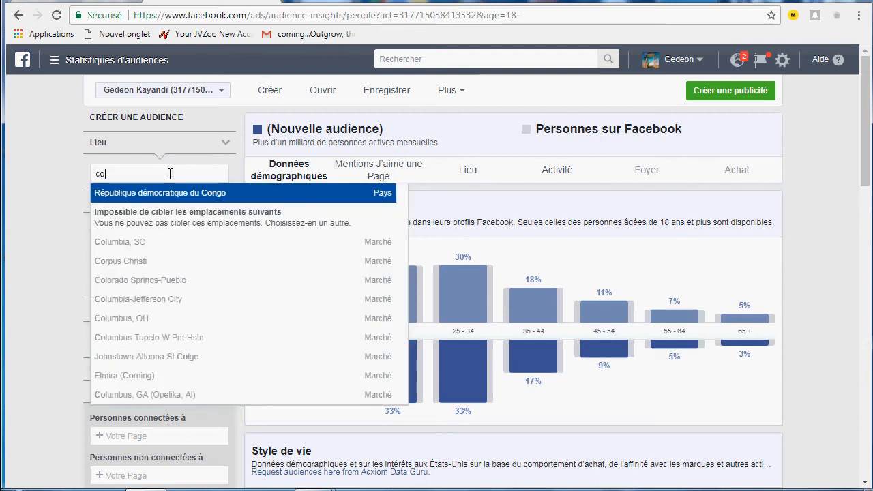
left_click(173, 193)
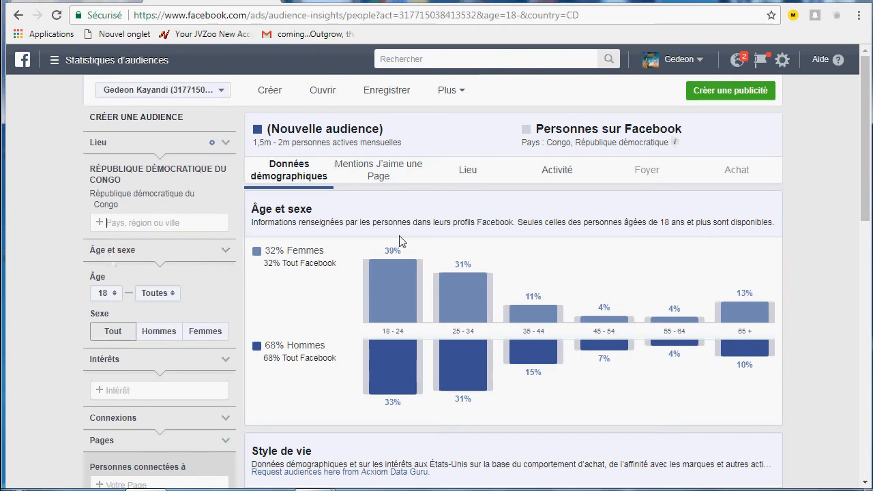
Add "Chaussures" as an interest for the audience.
left_click_drag(864, 213, 859, 257)
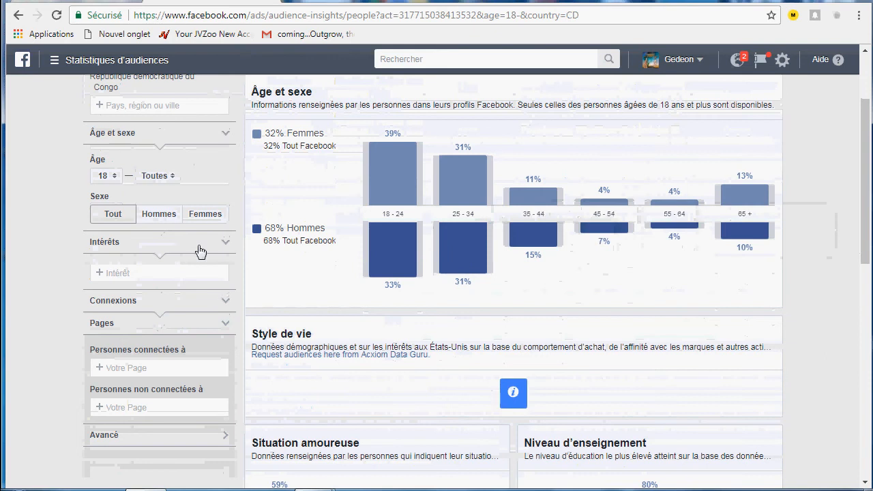
left_click(128, 273)
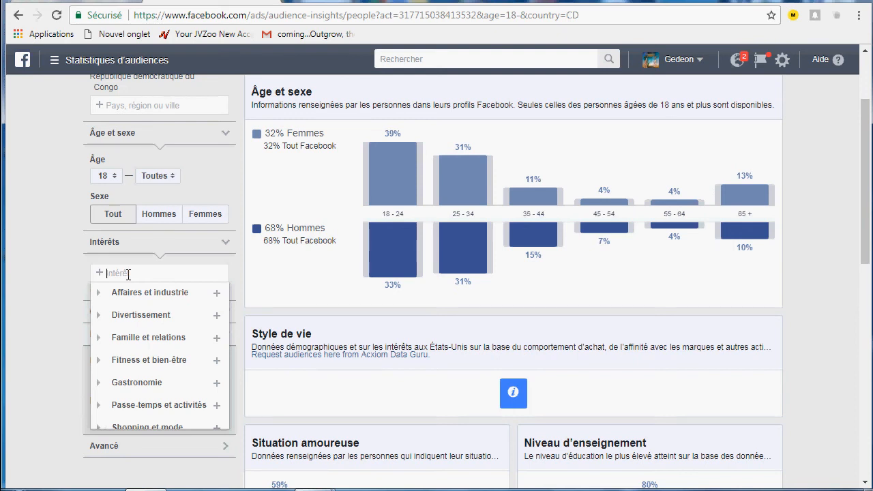
type("ch")
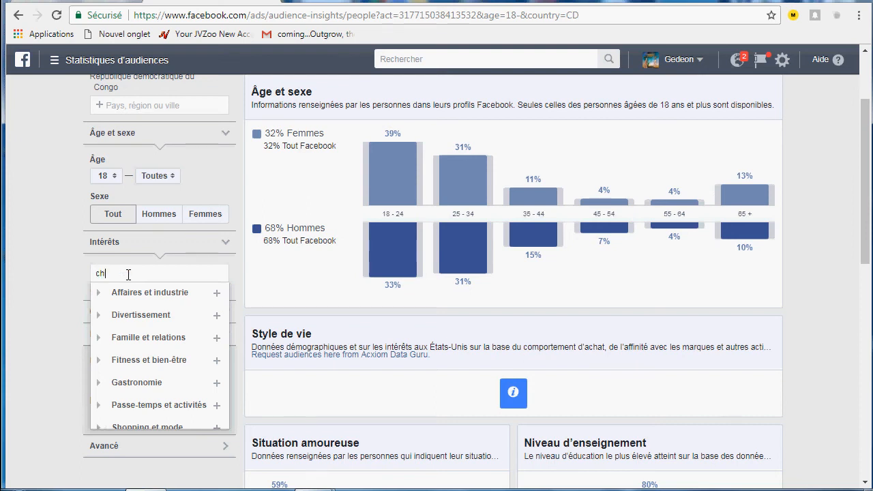
type("au")
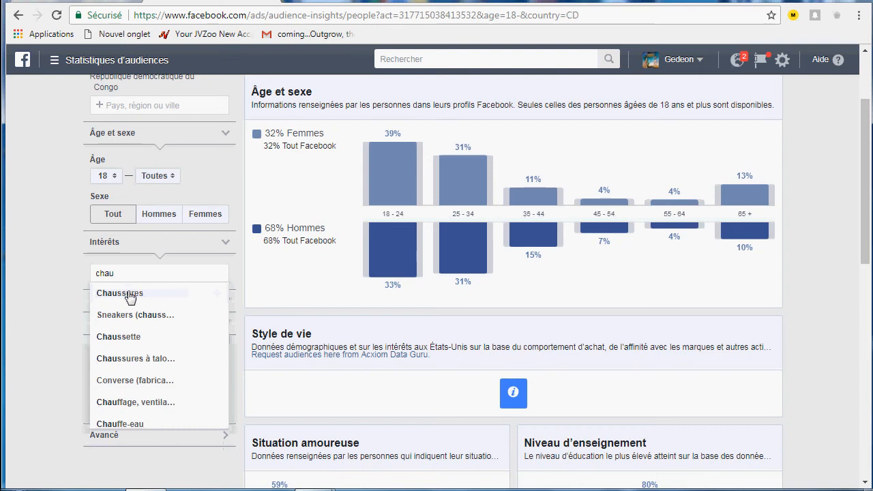
left_click(129, 297)
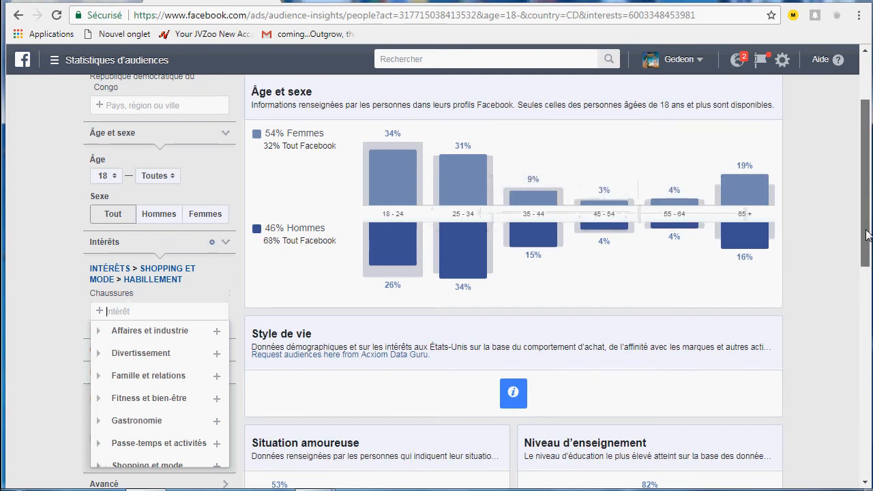
Examine the age and gender breakdown of the audience interested in shoes.
left_click_drag(867, 235, 870, 216)
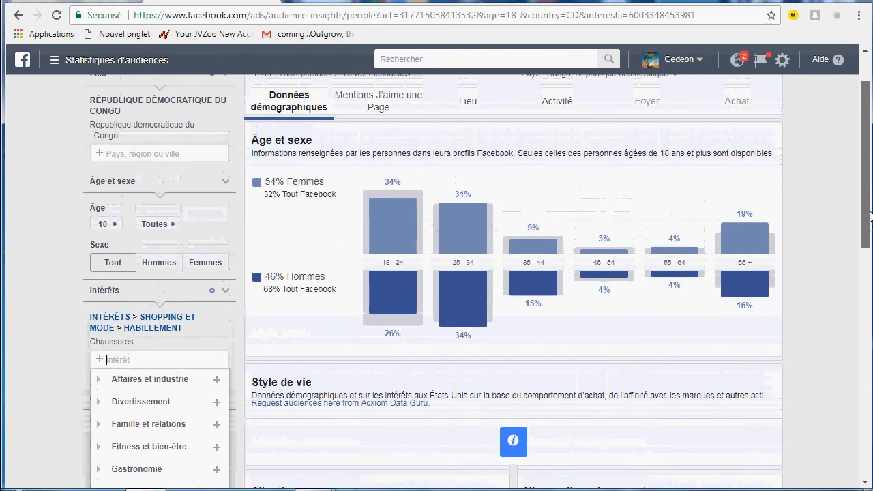
left_click_drag(870, 213, 869, 215)
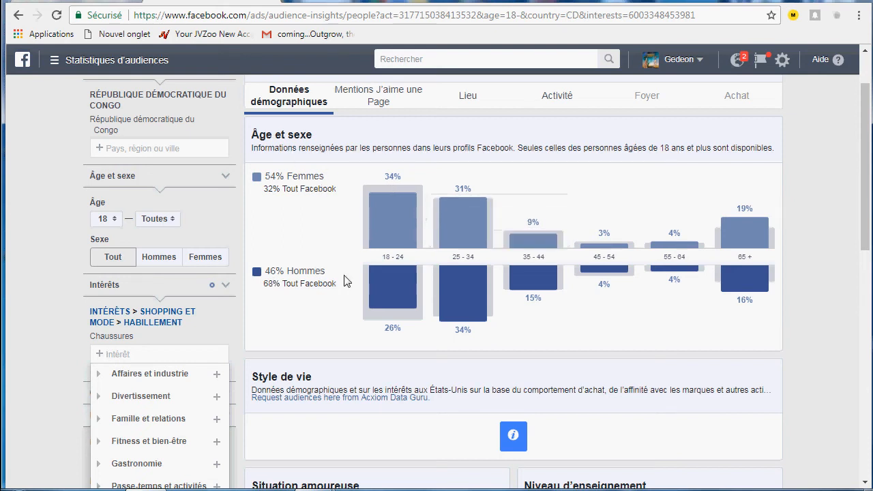
mouse_move(372, 324)
mouse_move(401, 265)
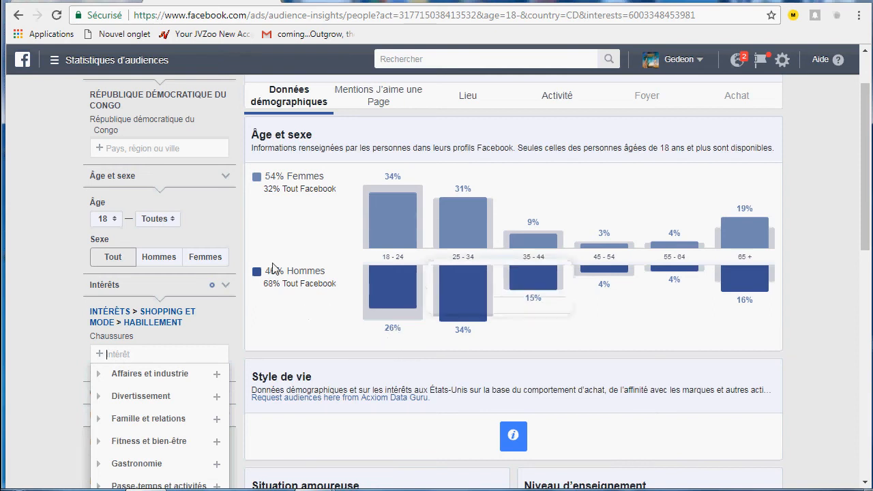
Add "Cuisine" as a second interest for the shoe audience.
mouse_move(369, 290)
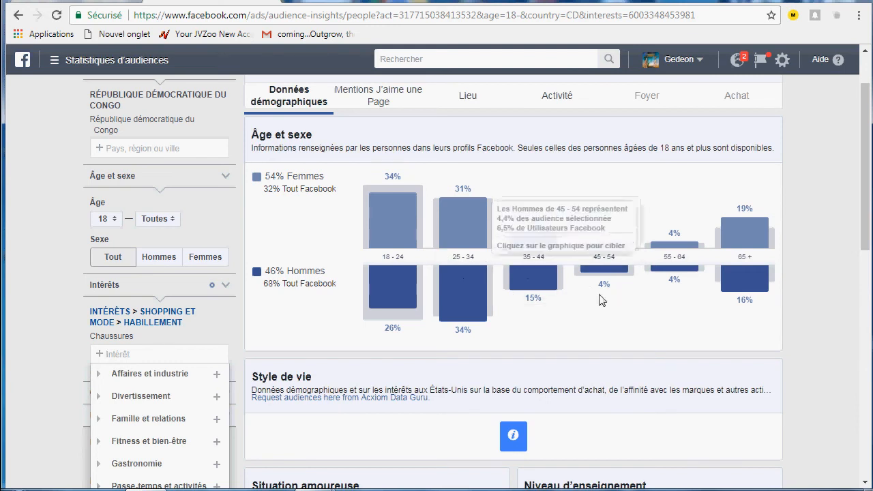
left_click_drag(868, 239, 864, 119)
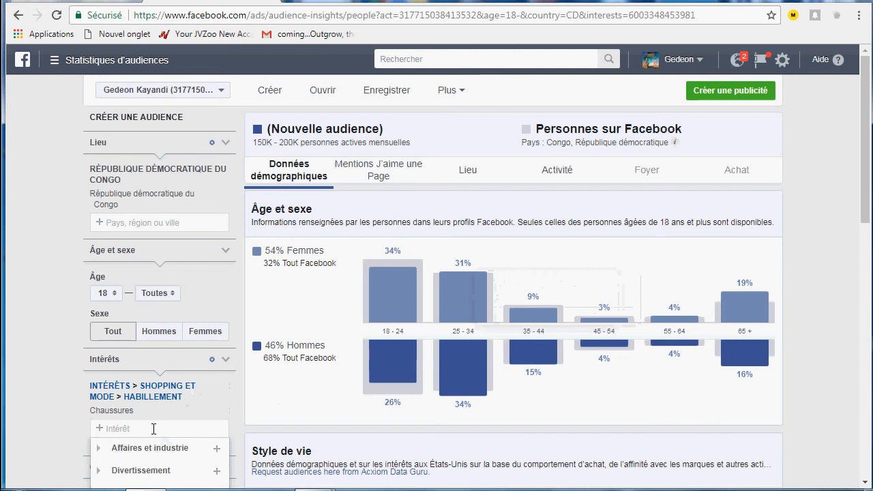
type("cui")
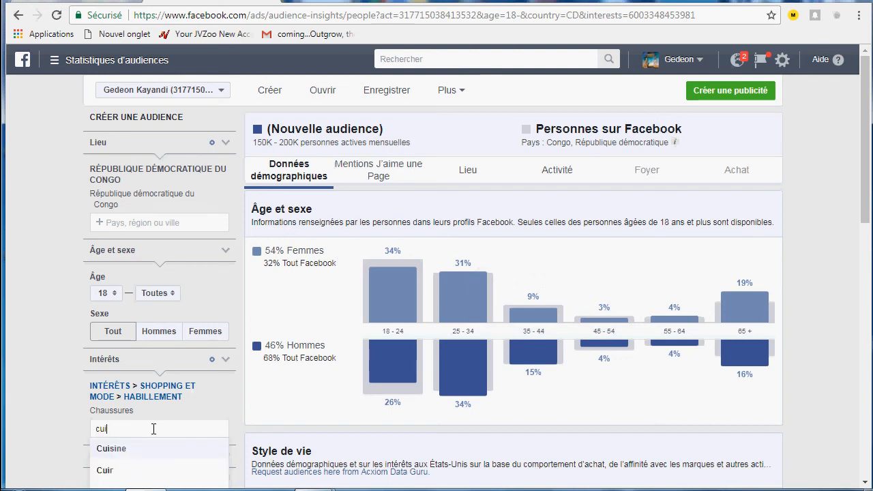
left_click(146, 453)
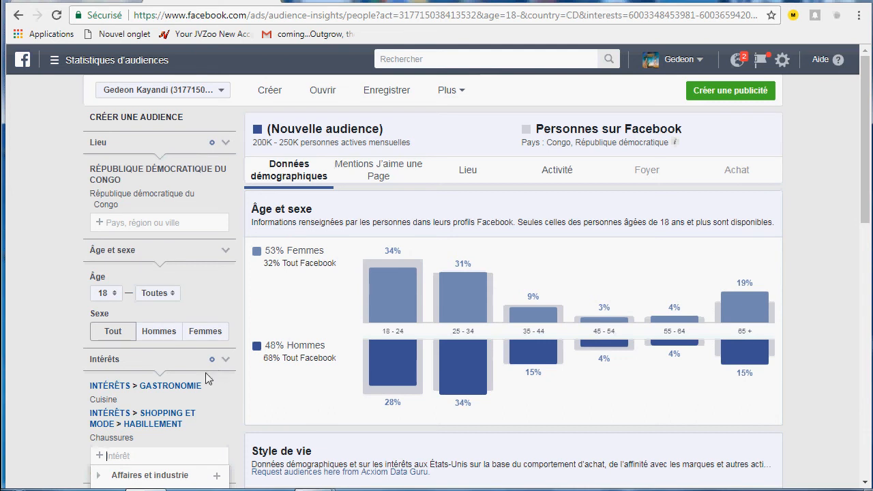
left_click(196, 336)
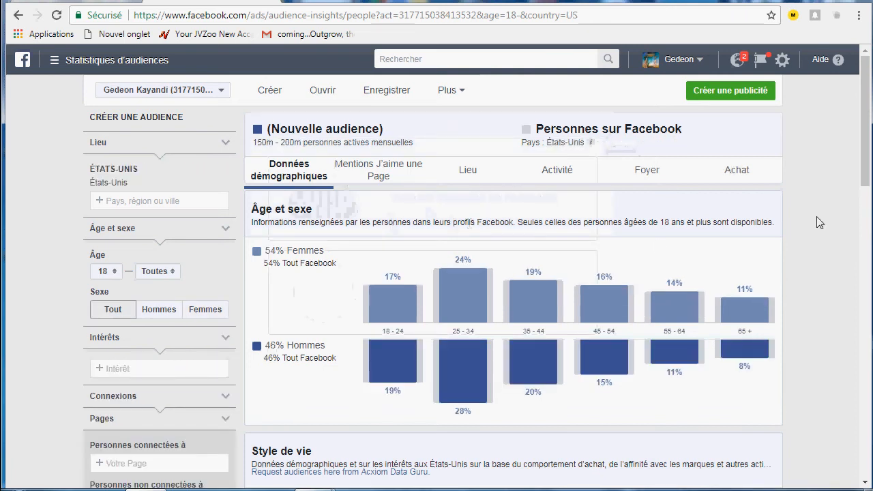
Look through the default audience's demographics and remove the United States from its location.
scroll(861, 285, "down", 4)
scroll(861, 284, "down", 6)
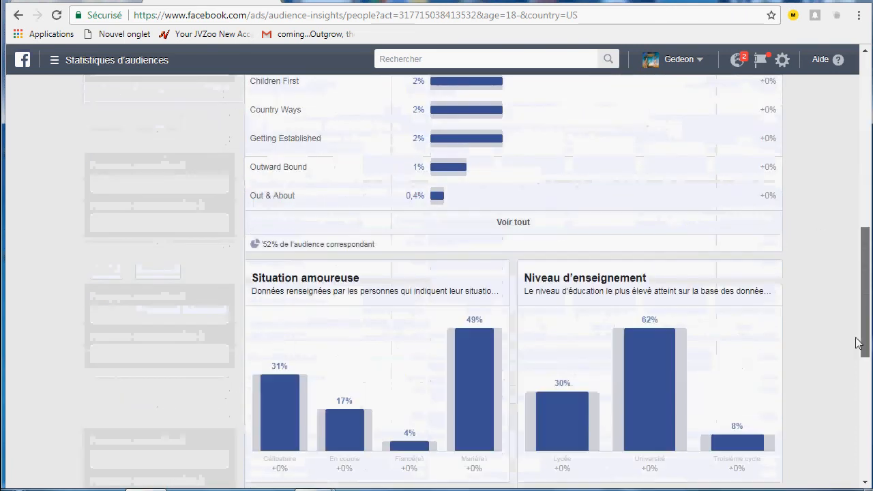
scroll(856, 288, "up", 10)
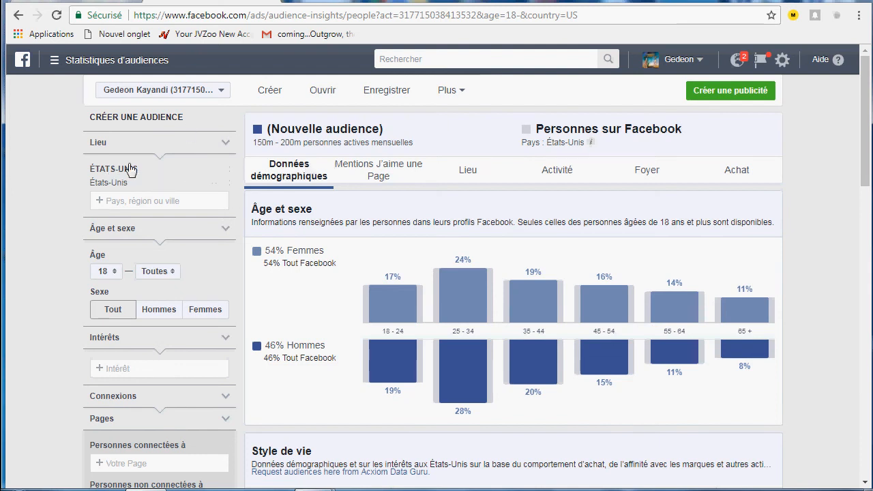
mouse_move(229, 171)
left_click(227, 170)
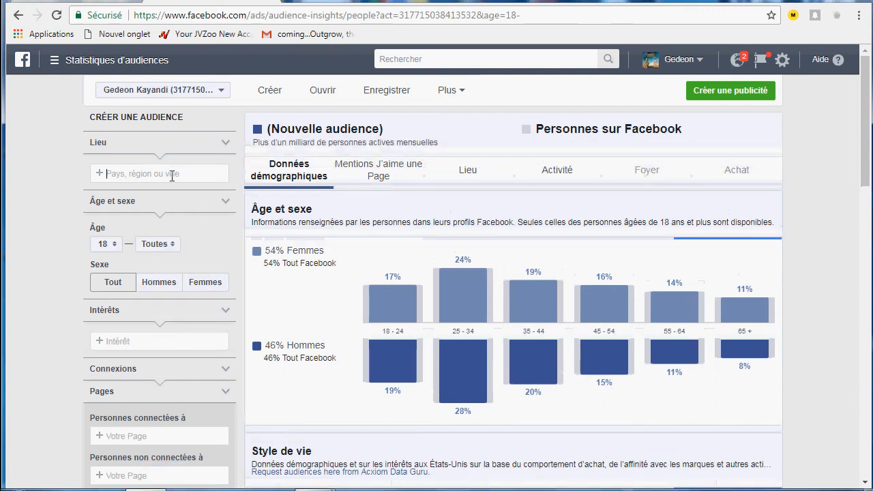
Set the audience's location to the country République démocratique du Congo.
type("co")
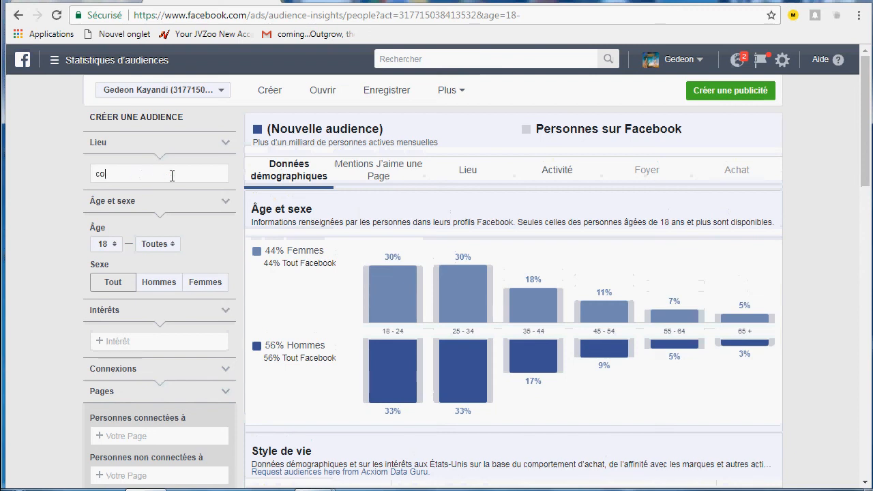
type("ngo")
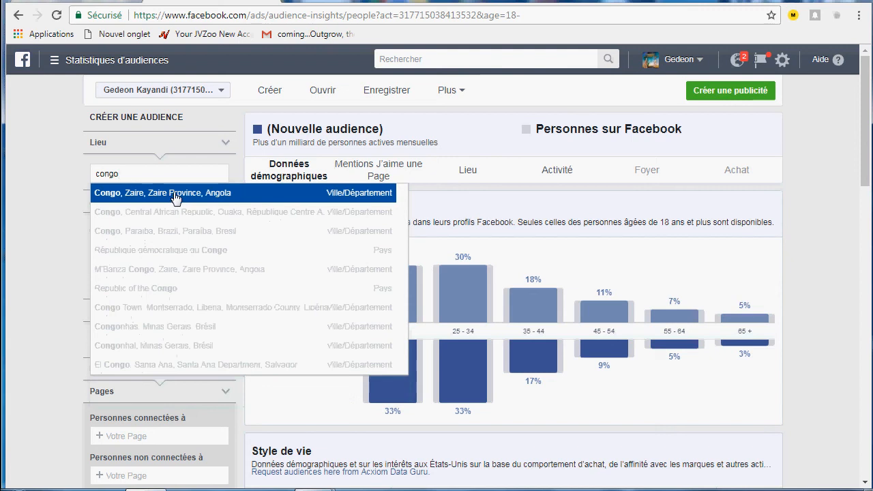
double_click(170, 179)
left_click(170, 173)
double_click(170, 174)
key("BackSpace")
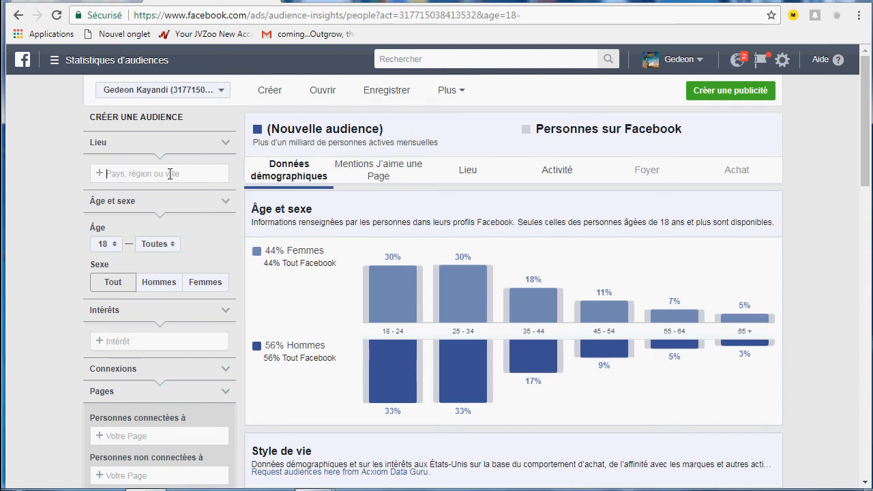
type("co")
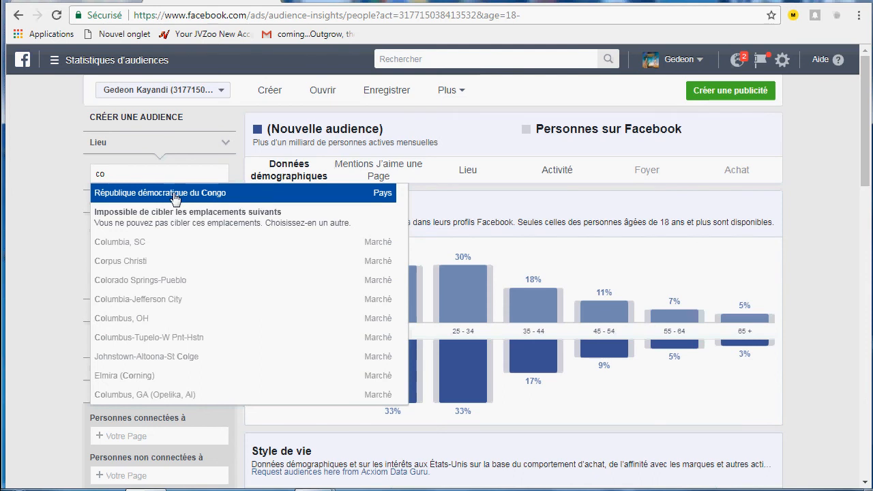
left_click(175, 198)
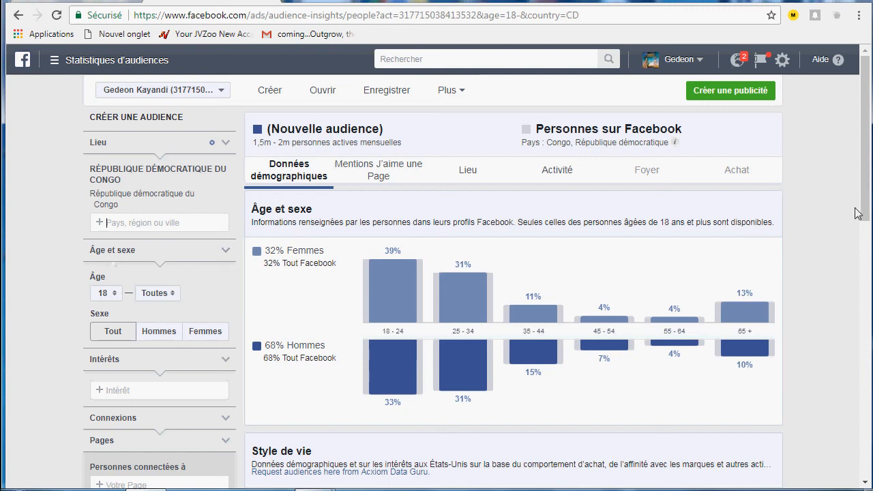
Add "Chaussures" as an interest for the Congo audience.
left_click_drag(864, 214, 859, 257)
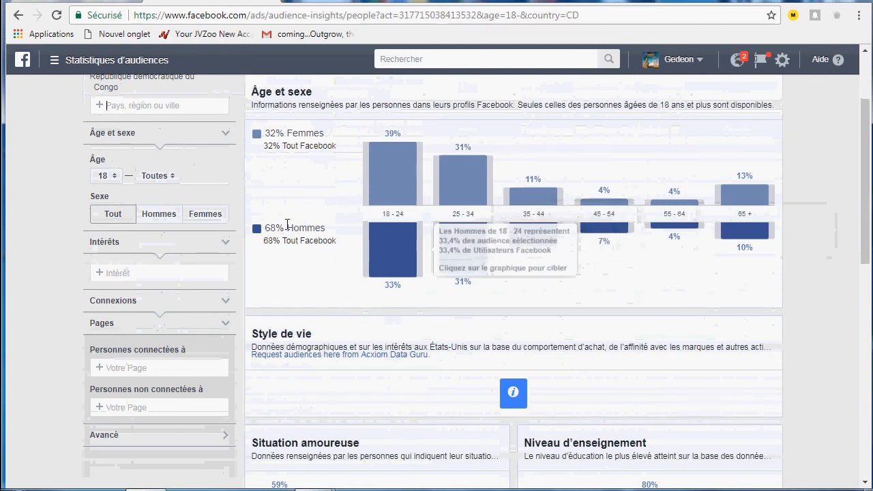
left_click(127, 273)
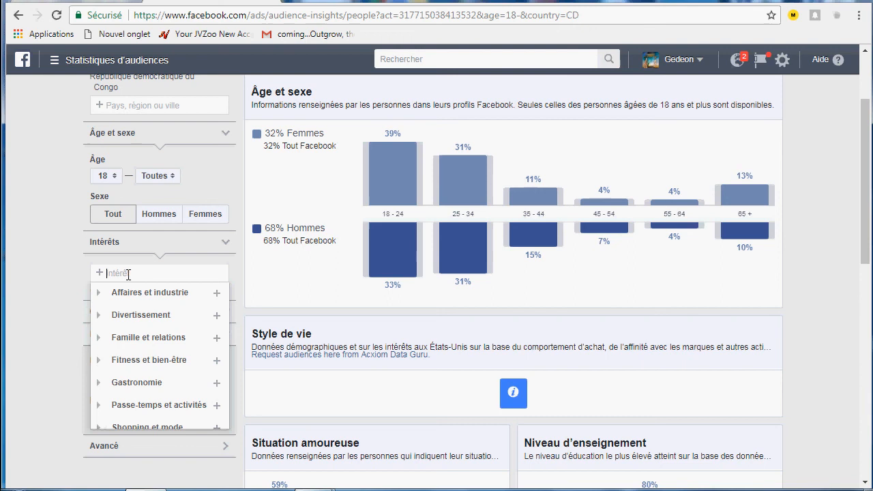
type("chau")
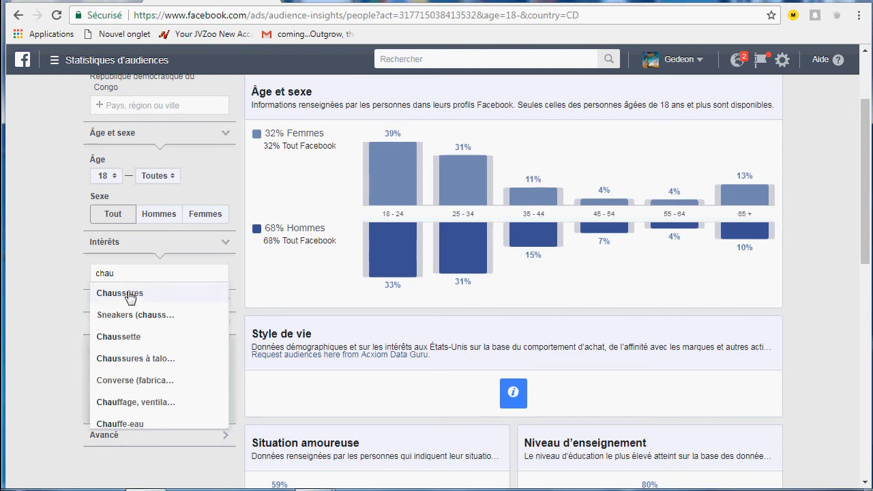
left_click(130, 296)
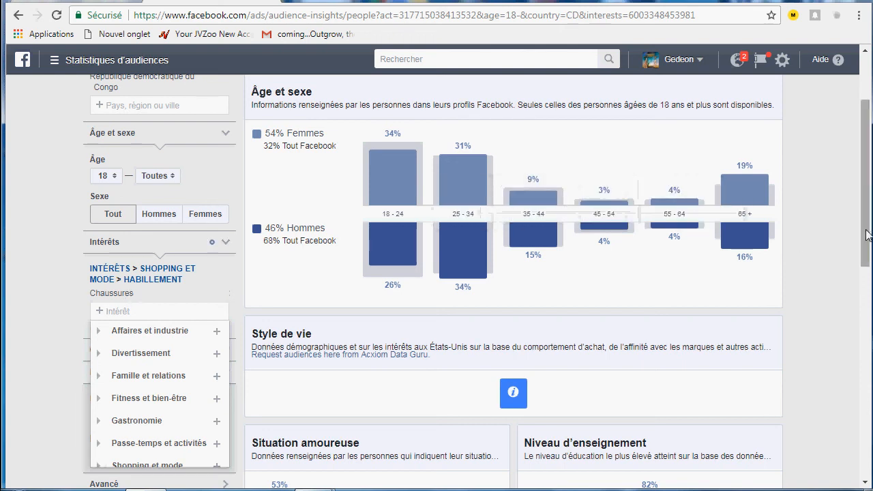
Examine the shoe audience's age, gender, relationship status, education level and job breakdowns.
left_click_drag(869, 234, 870, 218)
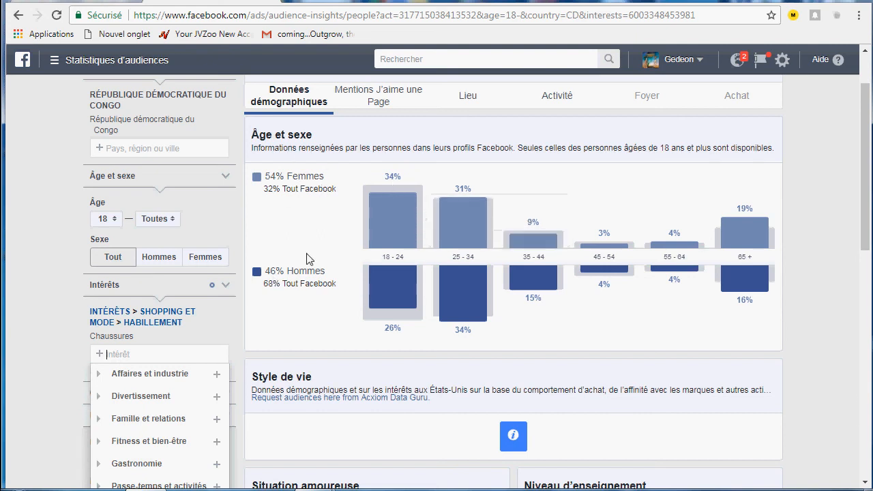
mouse_move(372, 325)
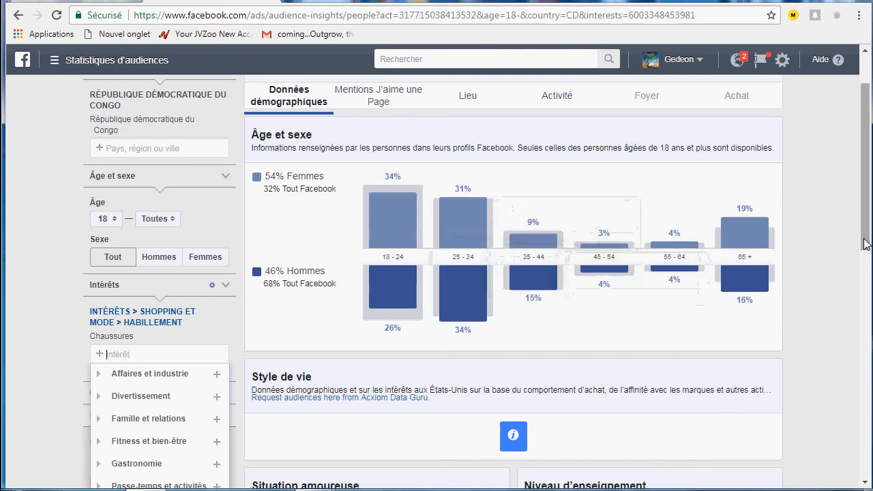
scroll(865, 245, "down", 4)
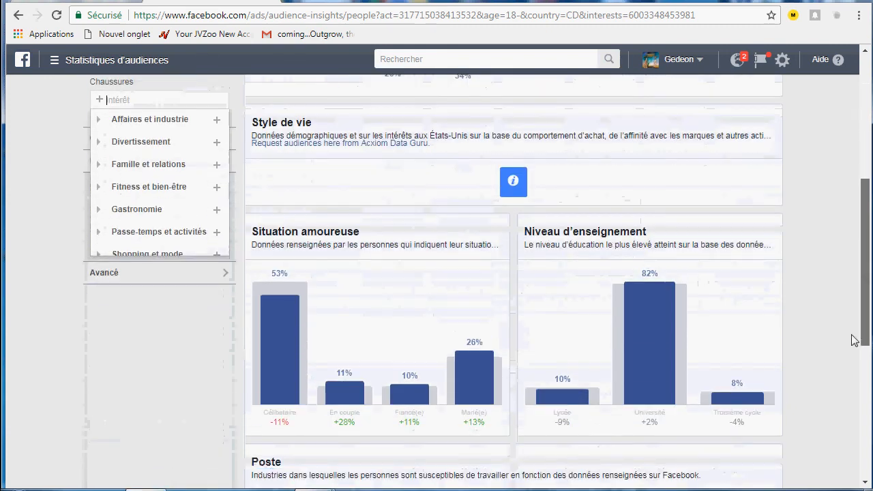
scroll(848, 382, "down", 5)
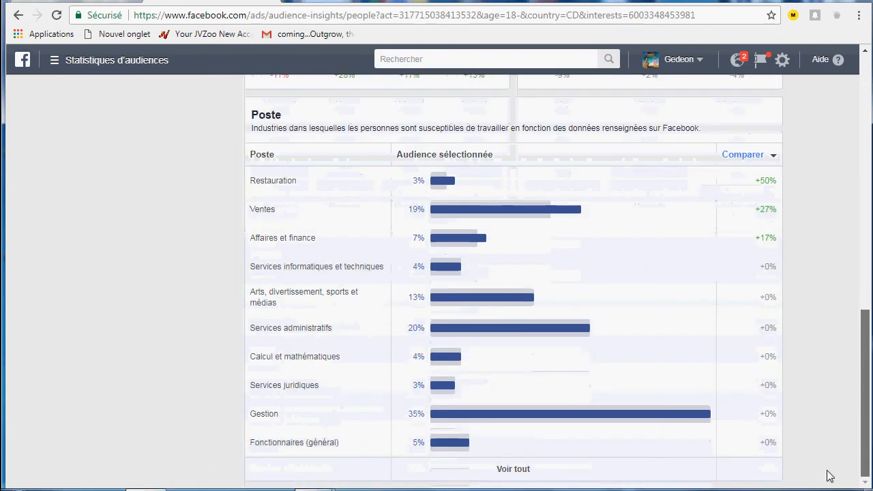
scroll(847, 374, "up", 10)
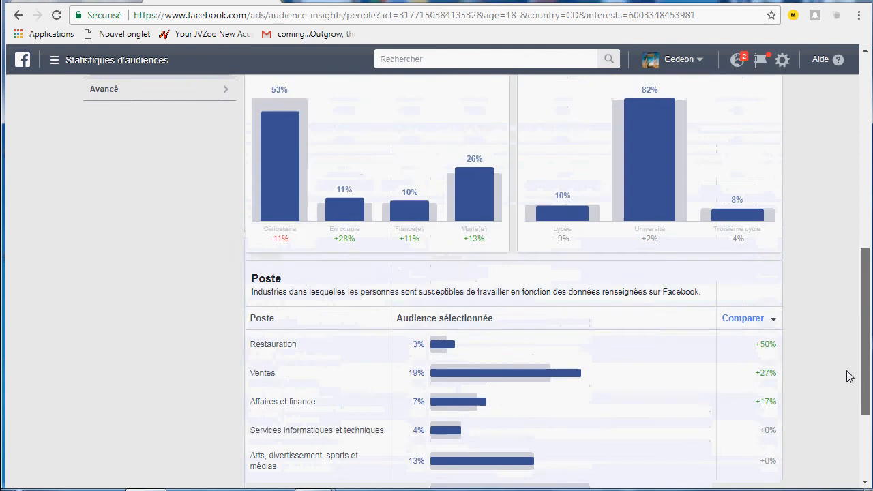
scroll(861, 256, "up", 2)
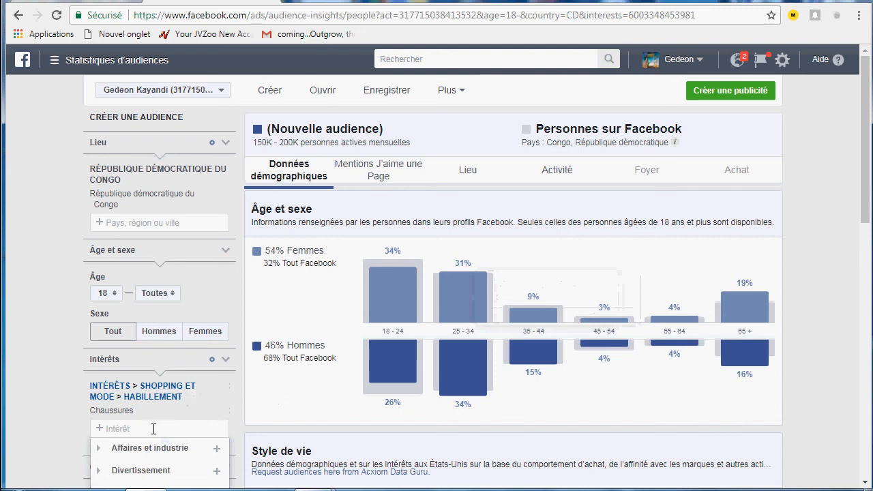
Add "Cuisine" as a second interest and restrict the audience to men aged 25 to 34.
type("cul")
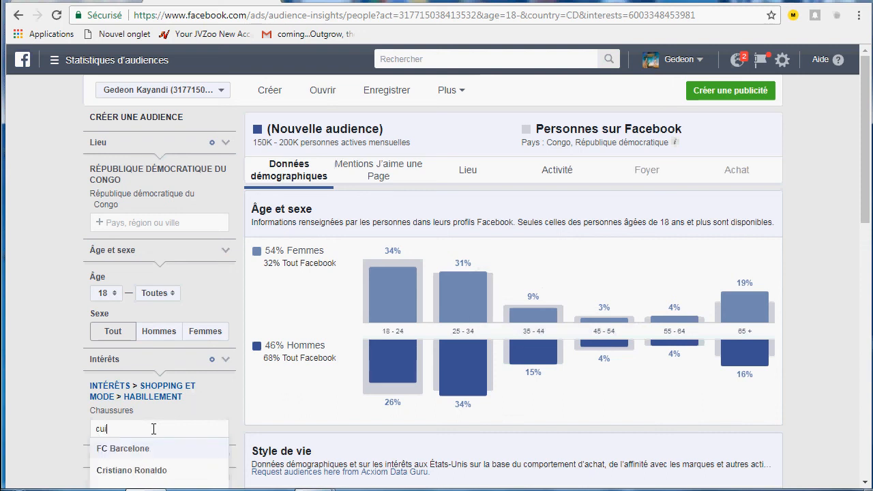
left_click(146, 449)
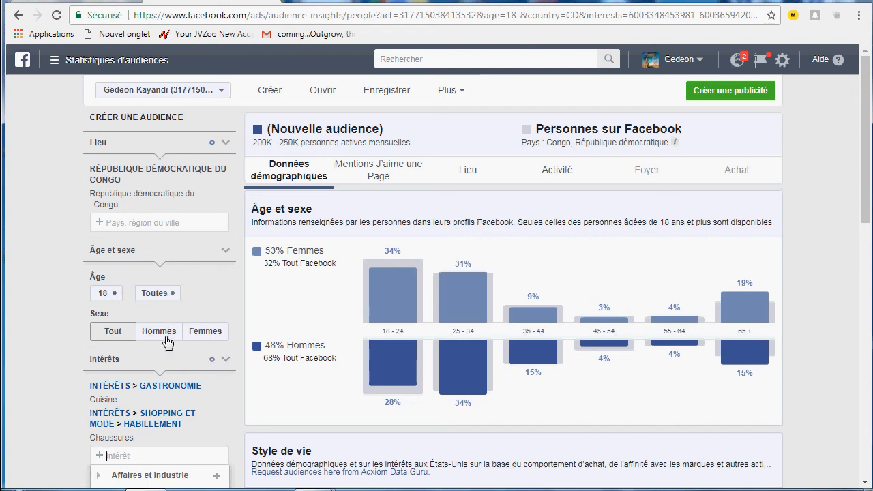
left_click(196, 334)
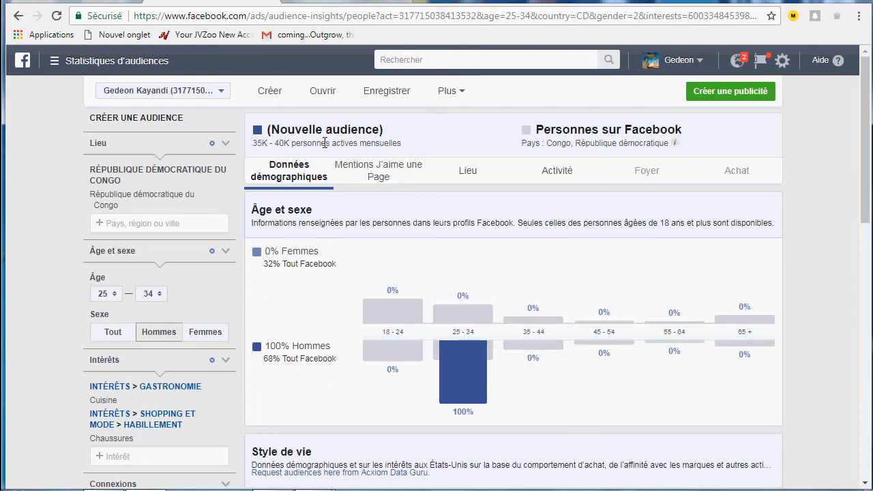
Open the general Power Editor help page from the Google results and start creating an ad from it.
left_click(341, 2)
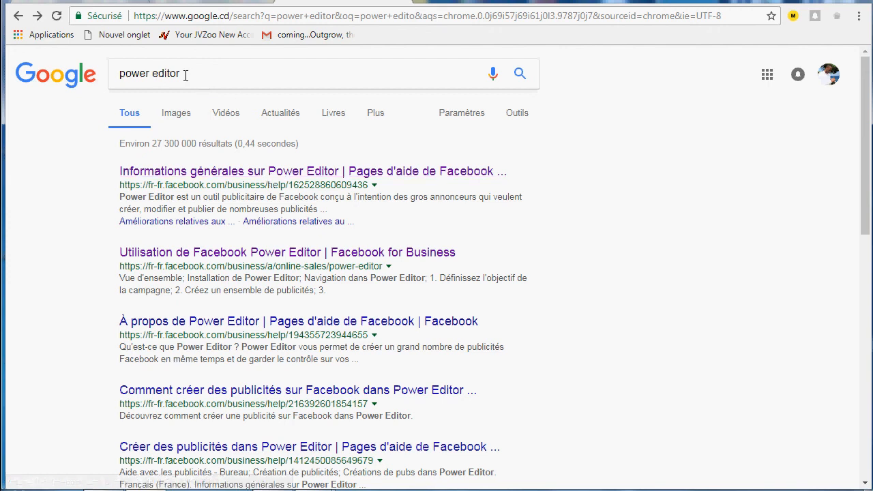
left_click(238, 180)
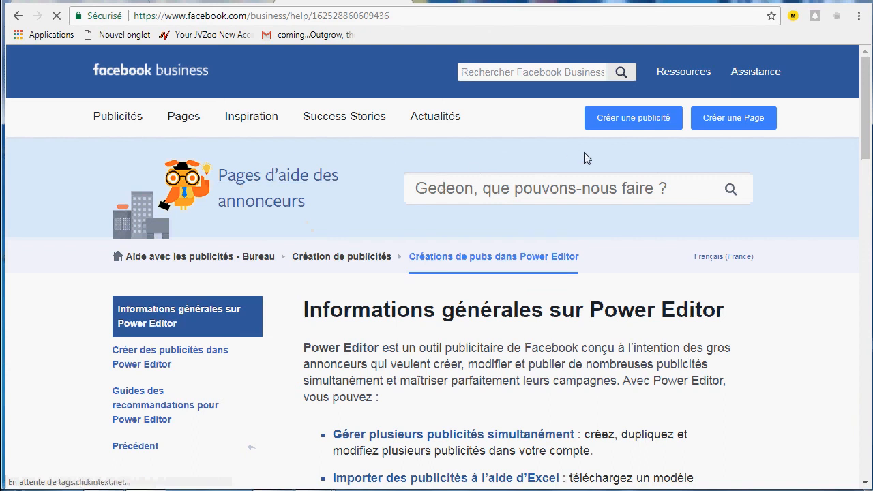
left_click(630, 131)
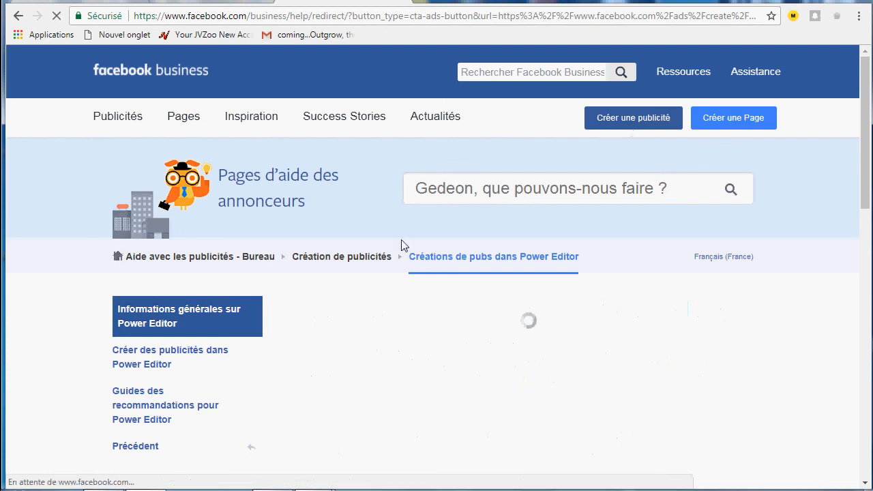
left_click_drag(358, 248, 353, 191)
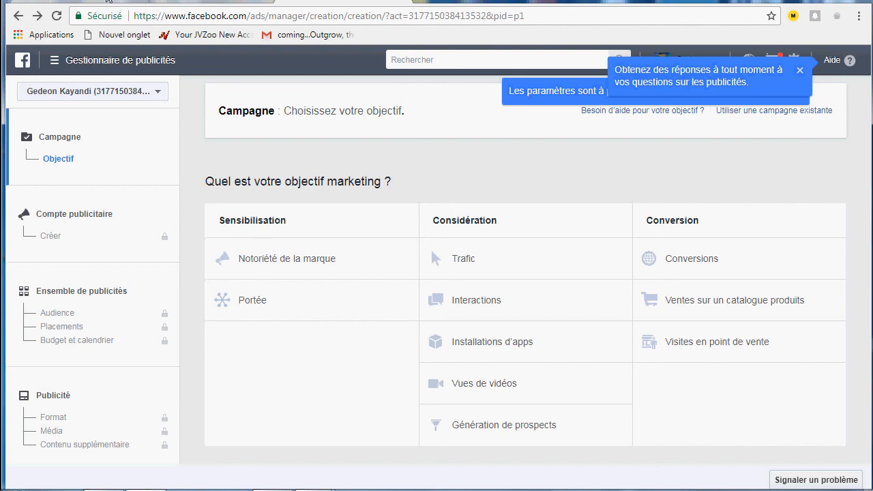
Return to the Digital marketing pro Page and view its Boutique products and message inbox.
left_click(80, 4)
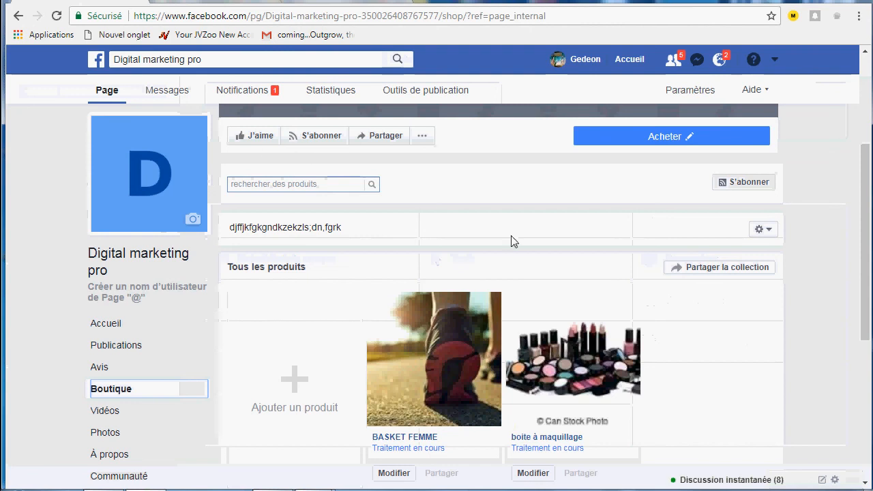
left_click_drag(866, 281, 819, 278)
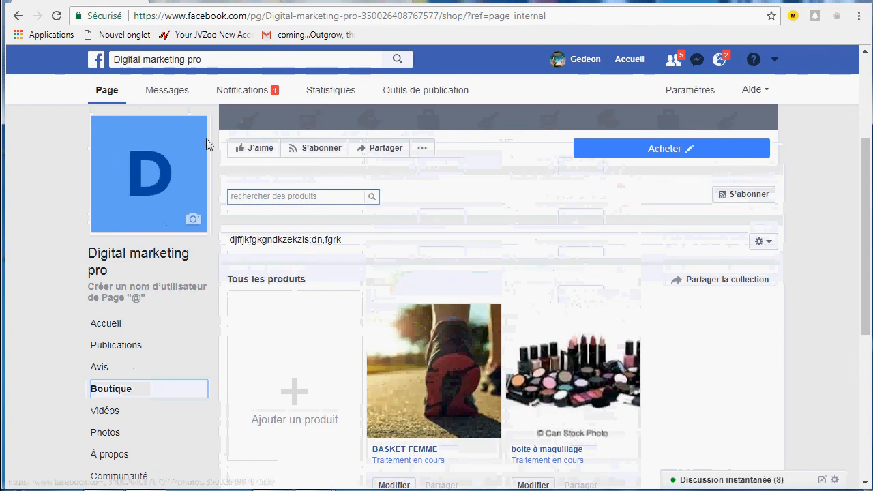
left_click(160, 97)
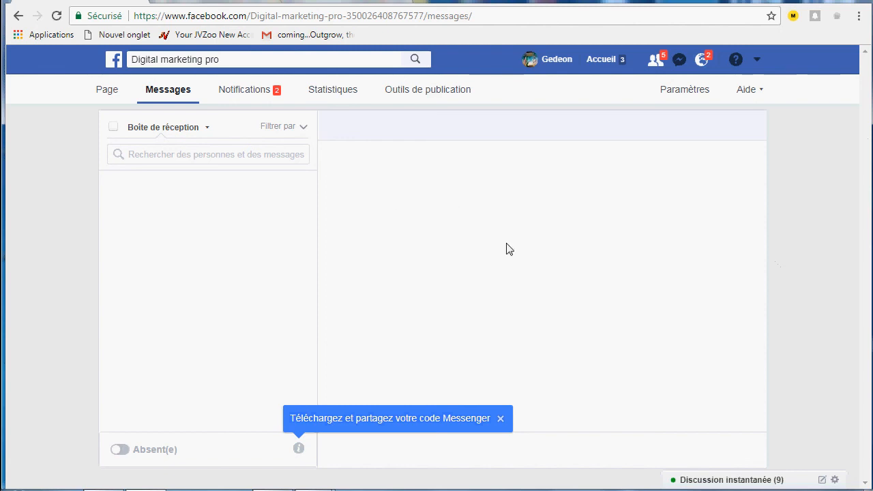
left_click(107, 91)
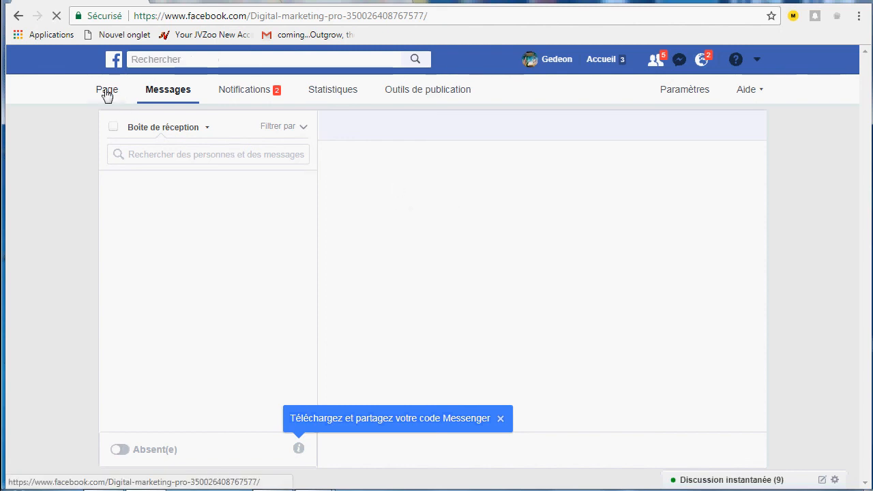
Open the personal profile and look through its timeline posts, photos and friends.
left_click(553, 64)
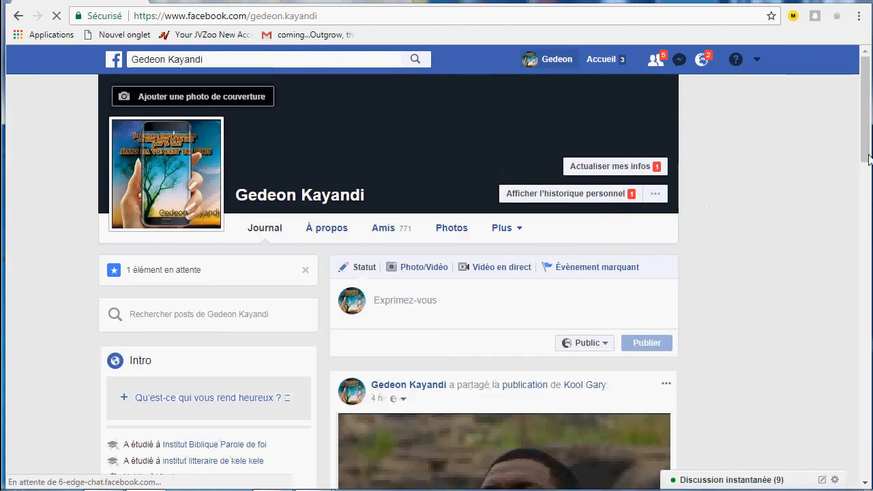
left_click_drag(867, 151, 850, 191)
scroll(841, 210, "down", 6)
scroll(840, 191, "up", 6)
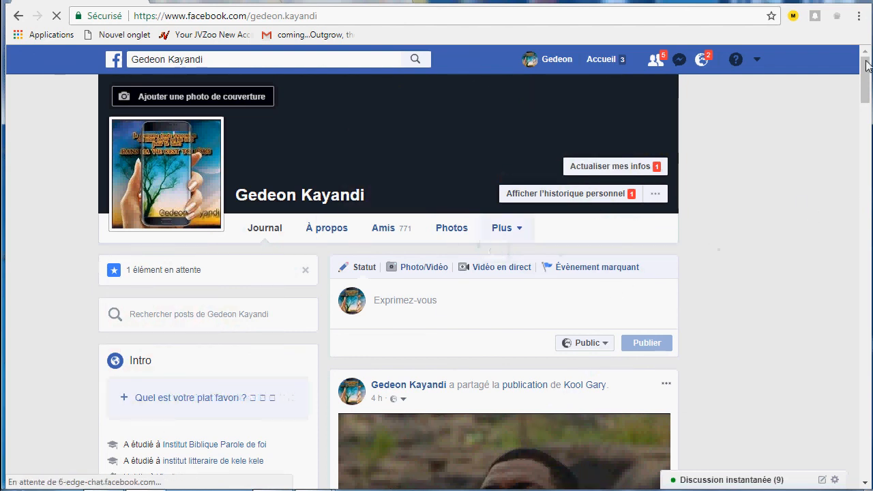
scroll(858, 131, "down", 1)
scroll(858, 132, "down", 10)
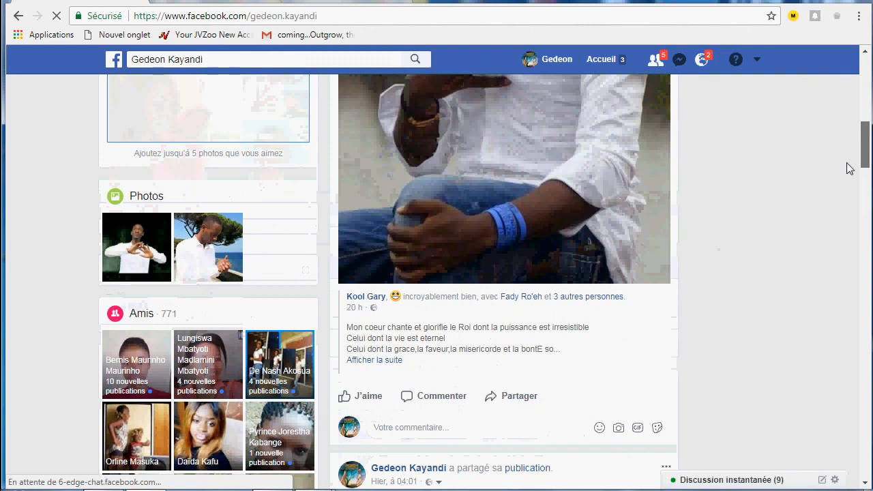
scroll(749, 163, "up", 2)
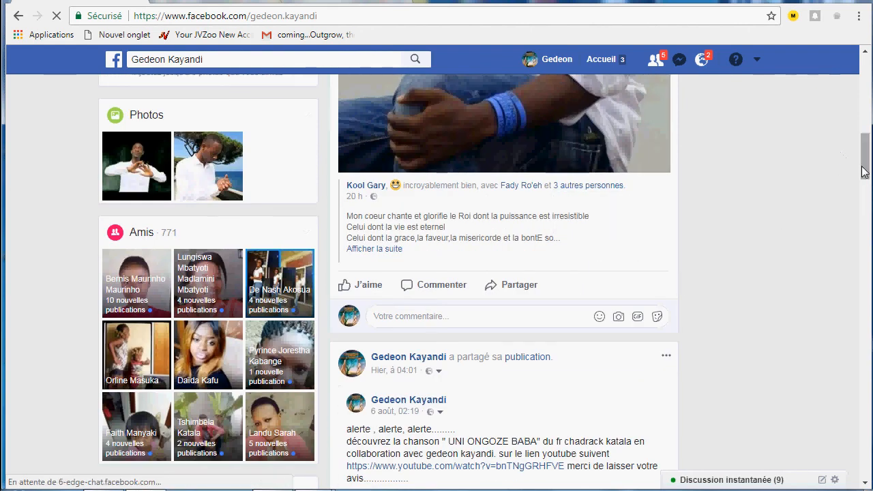
Return to the ad campaign setup and review the marketing objectives, starting with Portée.
left_click_drag(864, 170, 789, 91)
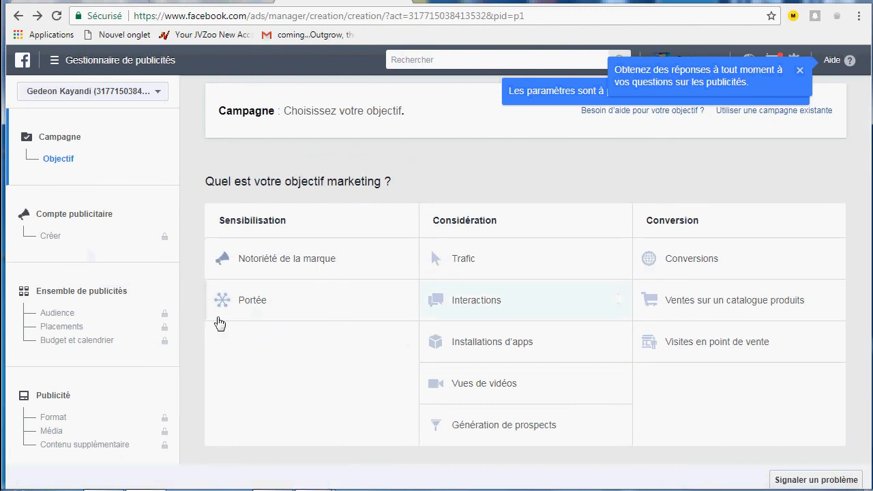
left_click(218, 318)
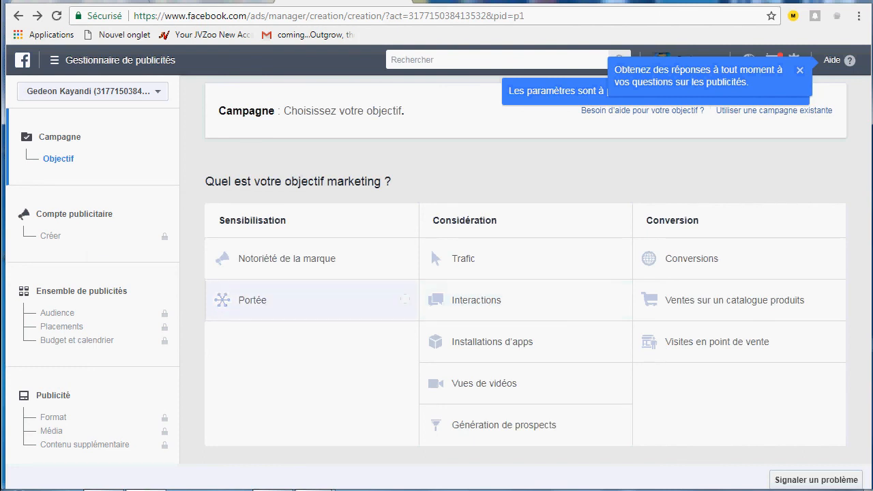